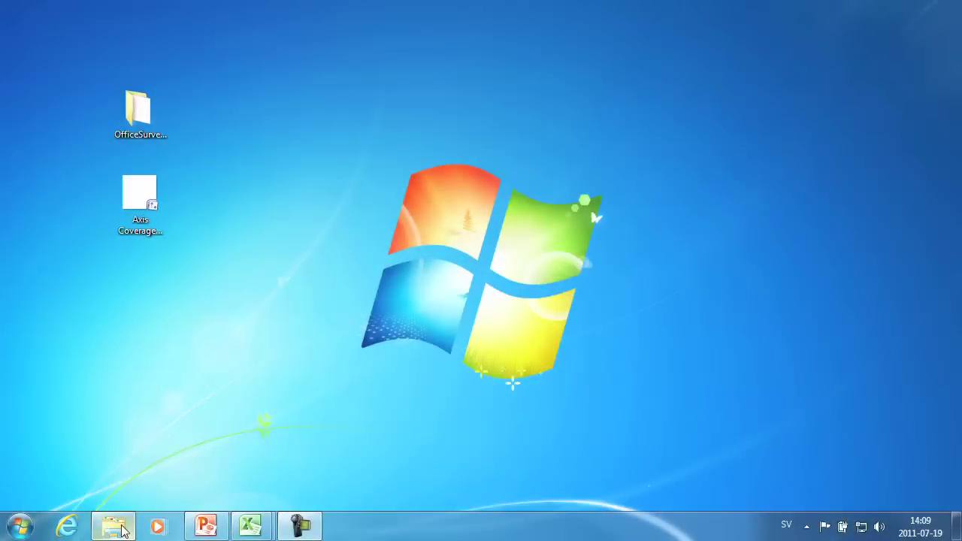
Step: Move the Axis Coverage Shapes stencil file from the desktop into the My Shapes folder and close the folder window
{"action": "left_click", "coordinate": [119, 528]}
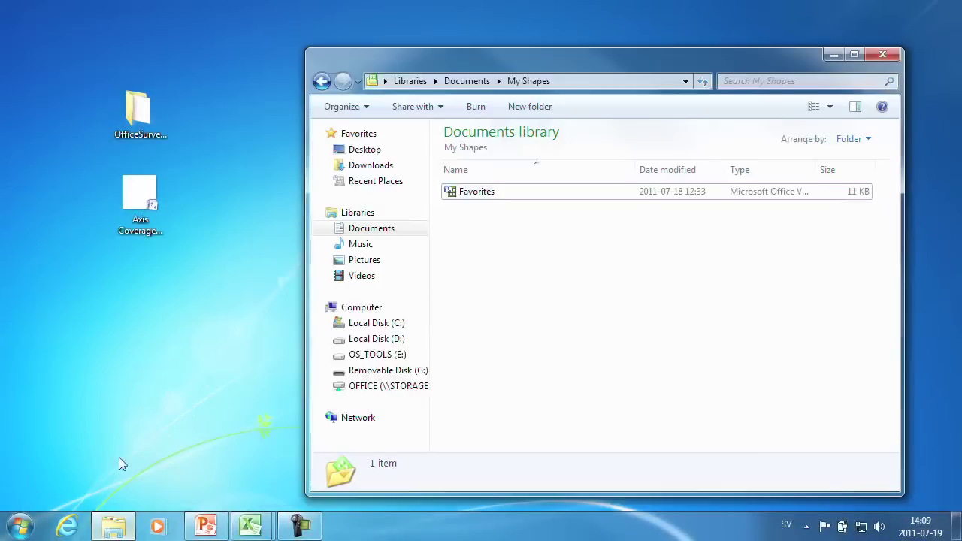
{"action": "left_click_drag", "start_coordinate": [143, 197], "coordinate": [466, 236]}
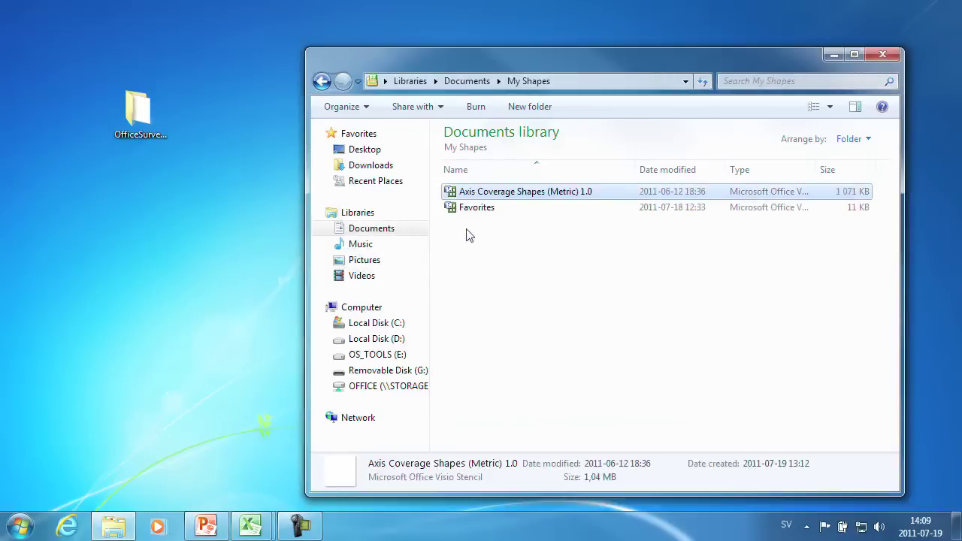
{"action": "left_click", "coordinate": [883, 55]}
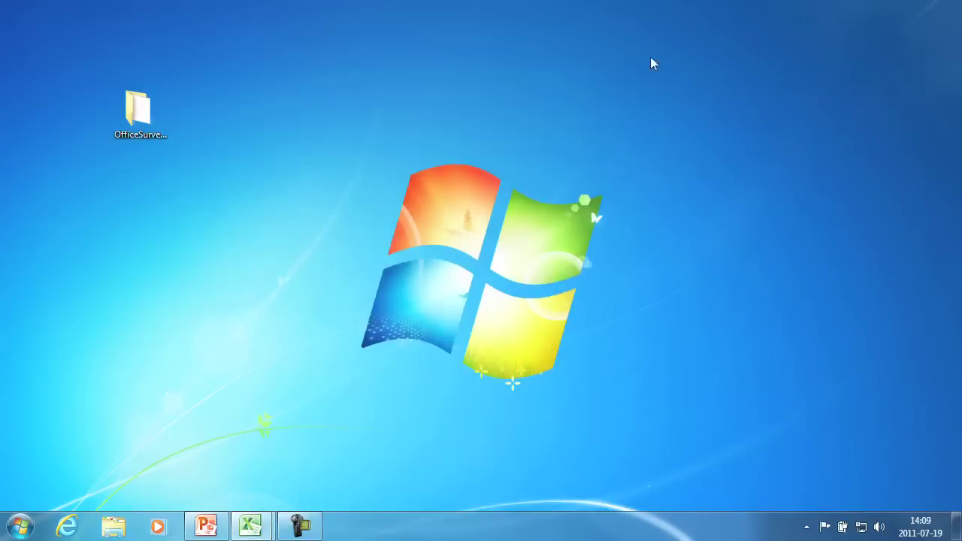
Step: Open the floorplan drawing from the OfficeSurveillance folder on the desktop in Visio
{"action": "double_click", "coordinate": [139, 113]}
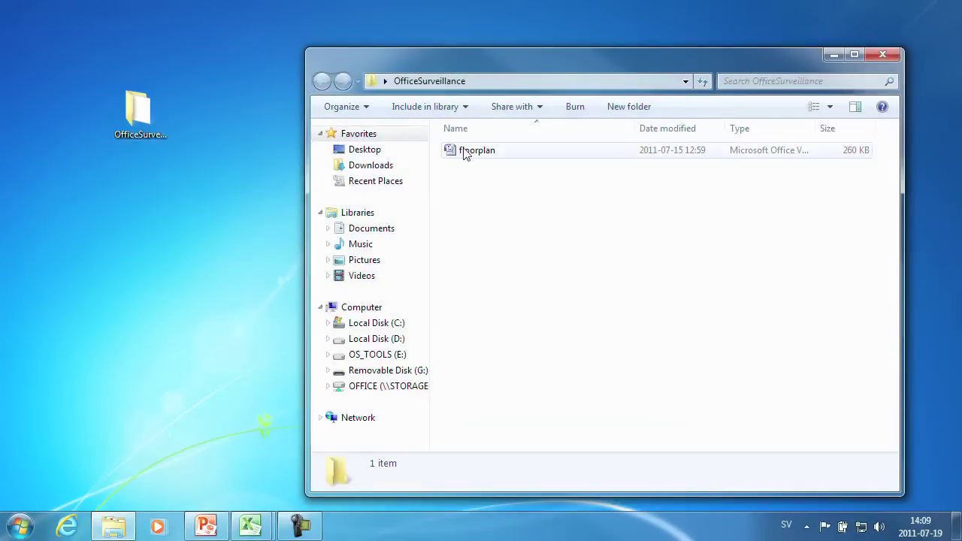
{"action": "double_click", "coordinate": [463, 151]}
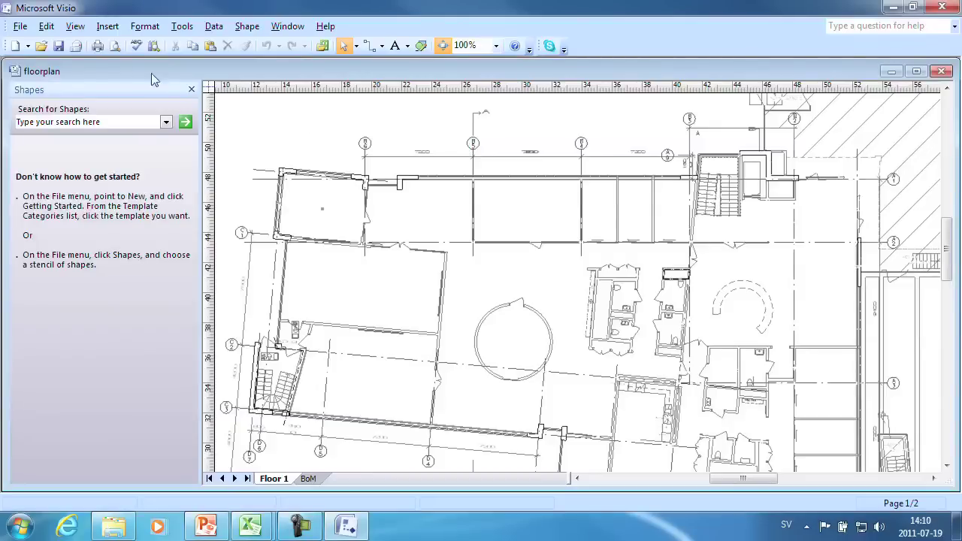
Step: Load the Axis Coverage Shapes (Metric) 1.0 stencil from My Shapes and trust all macros from its publisher
{"action": "left_click", "coordinate": [20, 26]}
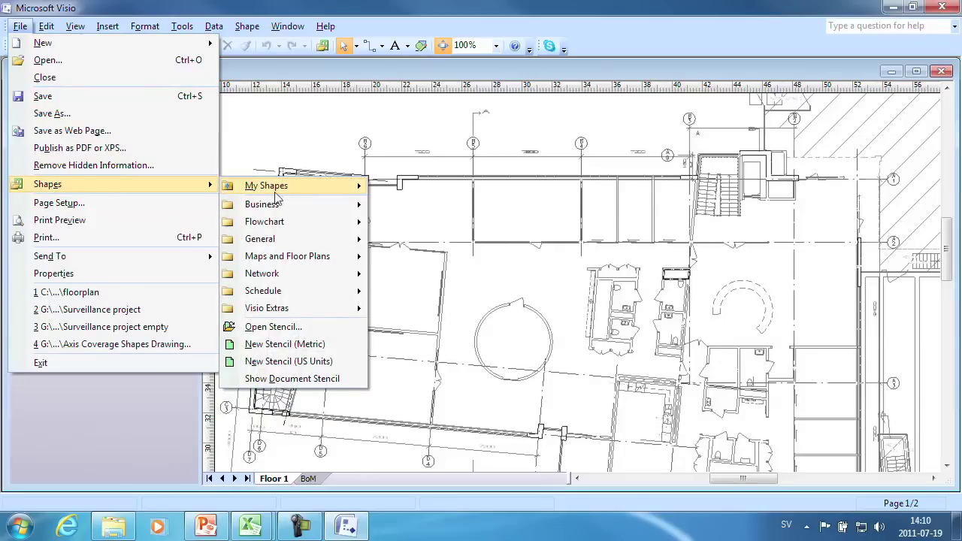
{"action": "mouse_move", "coordinate": [289, 189]}
{"action": "left_click", "coordinate": [397, 189]}
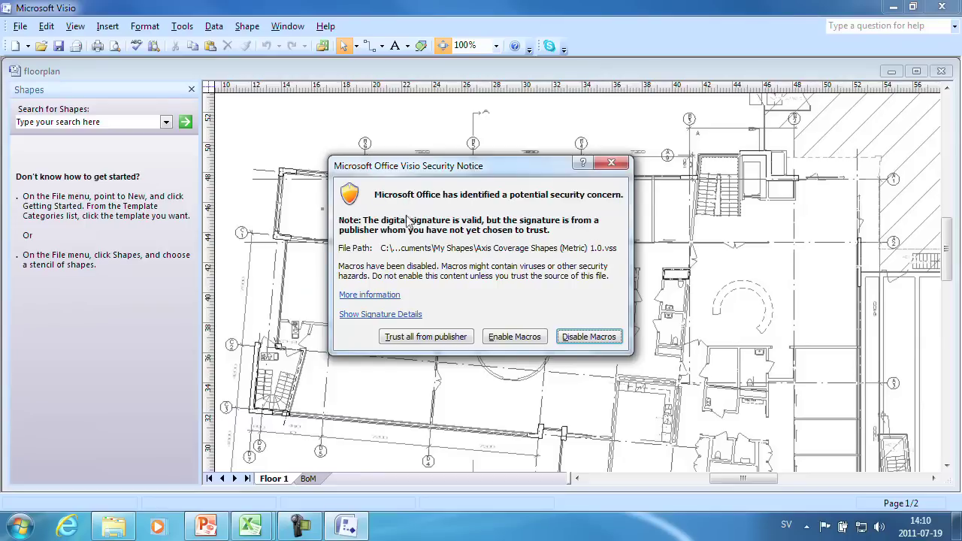
{"action": "left_click", "coordinate": [425, 337]}
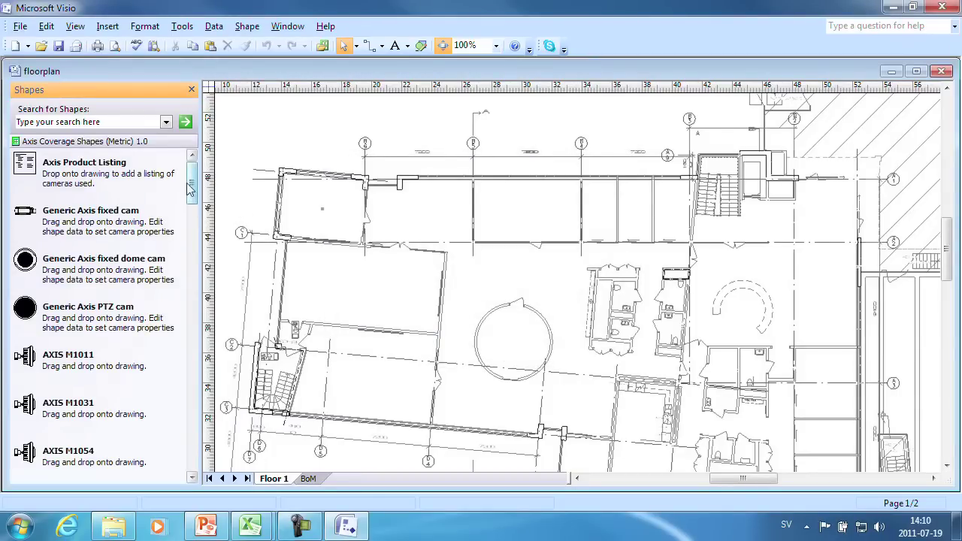
Step: Place an AXIS P1344 camera on the outer wall of the large room beside the staircase on Floor 1
{"action": "mouse_move", "coordinate": [191, 191]}
{"action": "left_mouse_down"}
{"action": "mouse_move", "coordinate": [203, 300]}
{"action": "mouse_move", "coordinate": [202, 183]}
{"action": "left_mouse_up"}
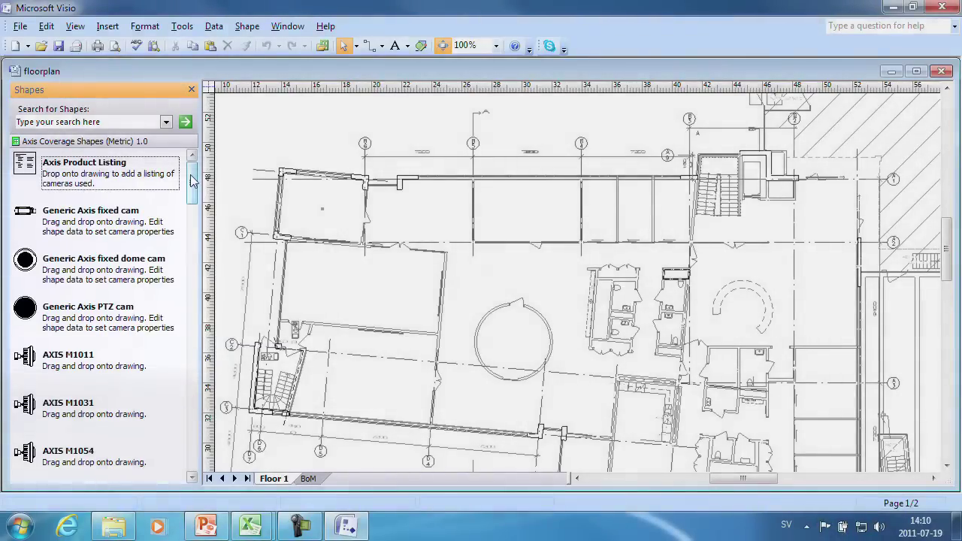
{"action": "left_click_drag", "start_coordinate": [193, 180], "coordinate": [204, 245]}
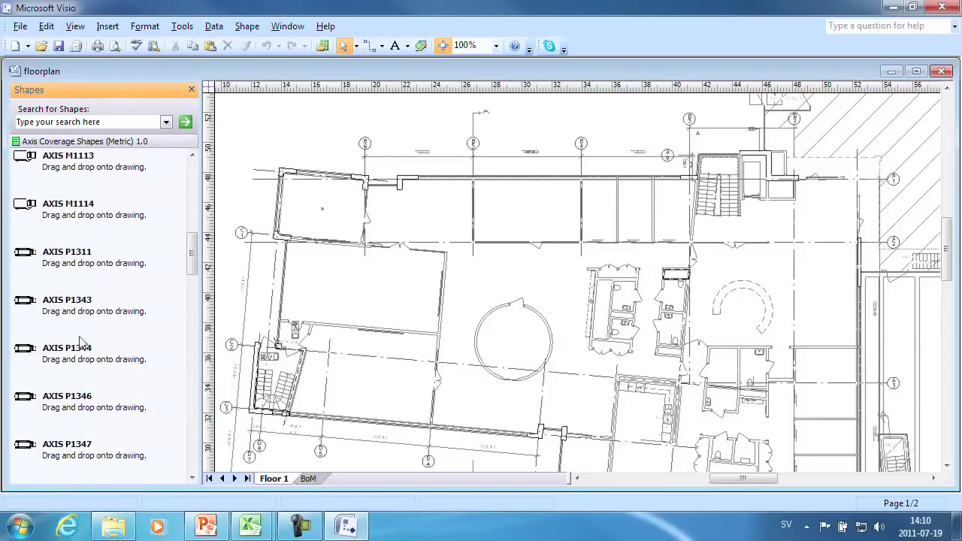
{"action": "left_click_drag", "start_coordinate": [44, 349], "coordinate": [286, 314]}
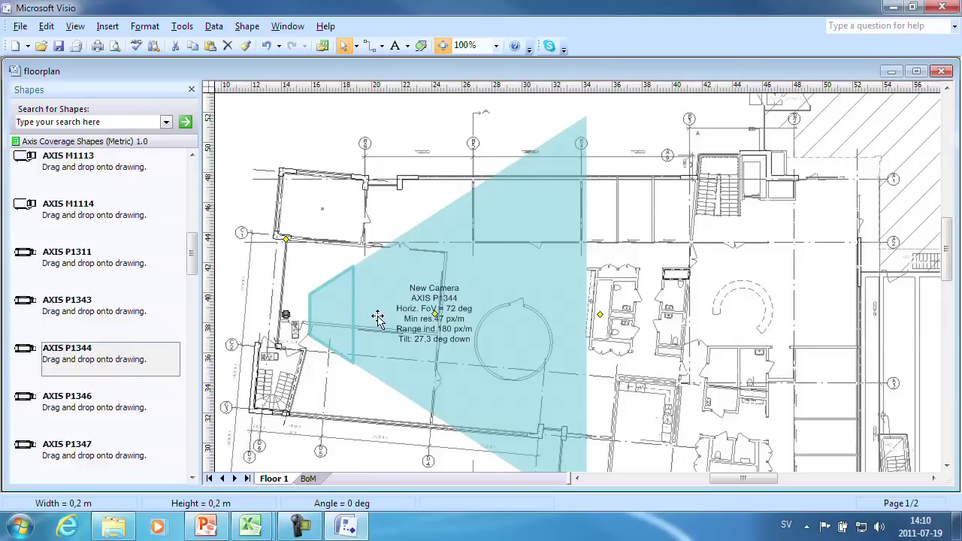
Step: Set the AXIS P1344 camera's resolution for range indication to 100 px/m in its shape data
{"action": "right_click", "coordinate": [377, 317]}
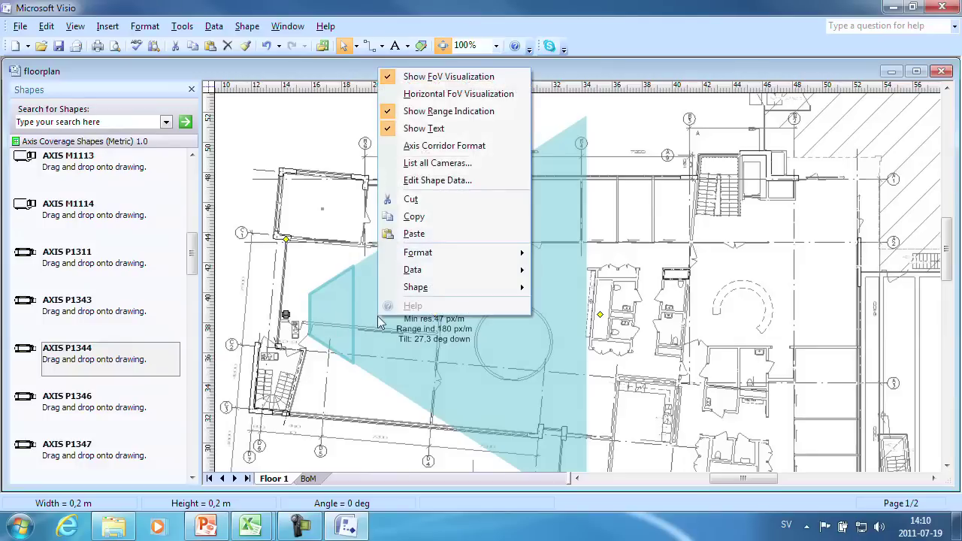
{"action": "left_click", "coordinate": [421, 187]}
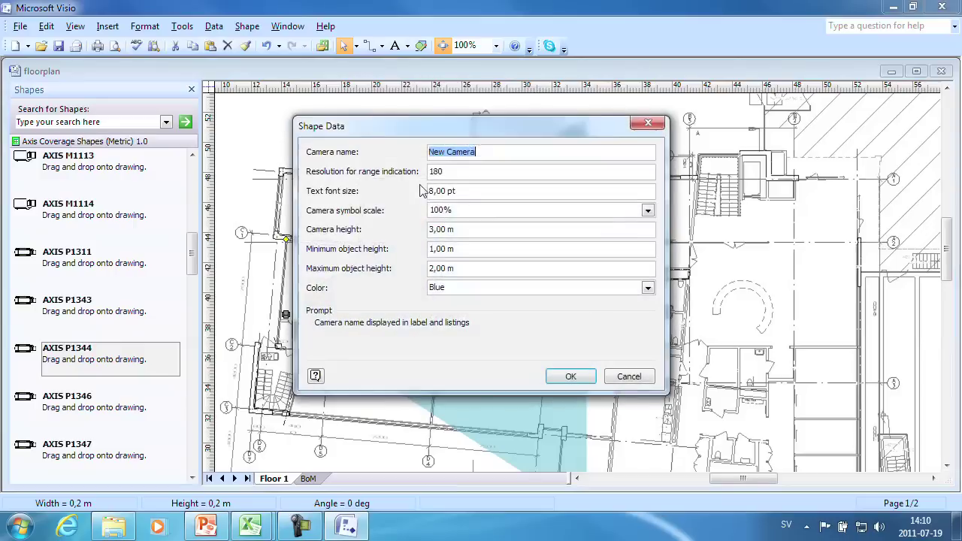
{"action": "left_click", "coordinate": [464, 173]}
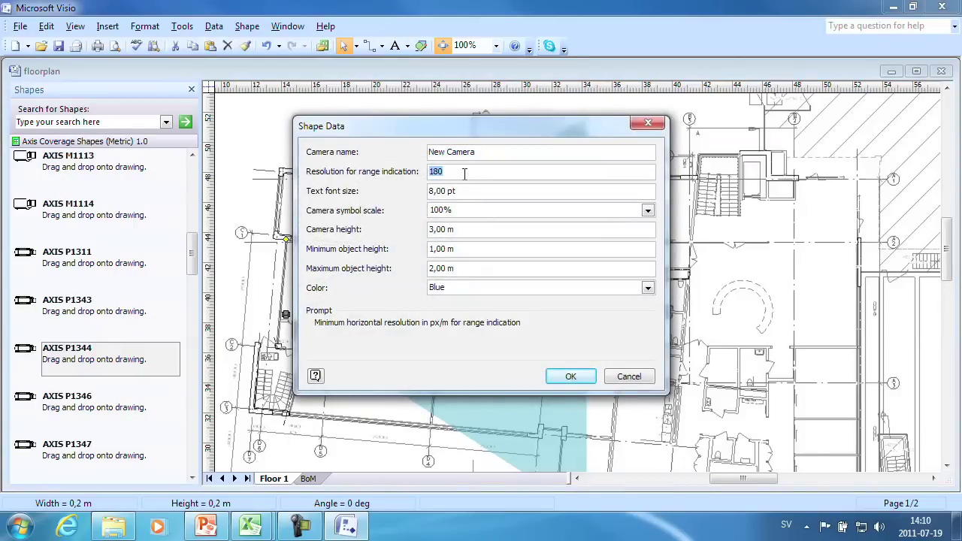
{"action": "type", "text": "1"}
{"action": "left_click", "coordinate": [560, 375]}
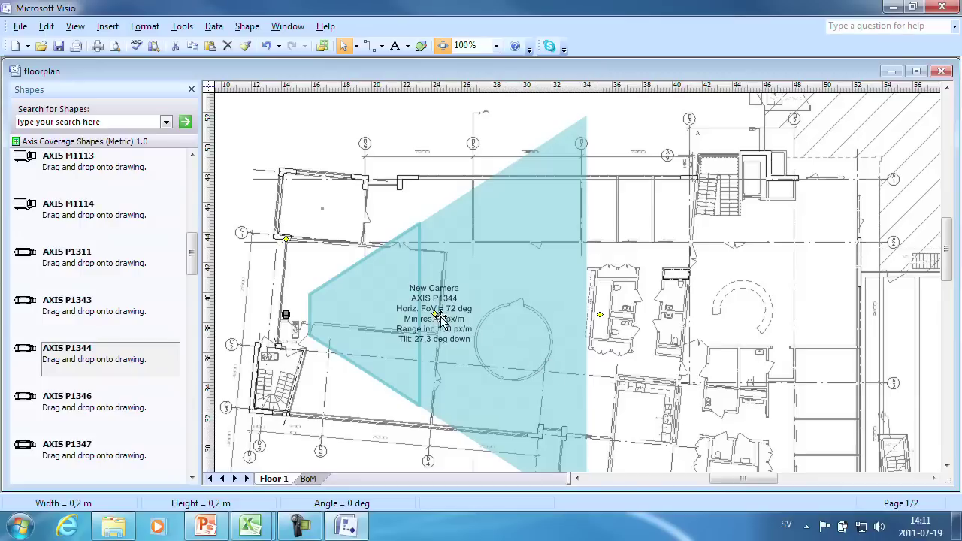
Step: Move the AXIS P1344 label into the room below and narrow the camera's horizontal field of view to about 70 degrees
{"action": "left_click_drag", "start_coordinate": [437, 313], "coordinate": [371, 390]}
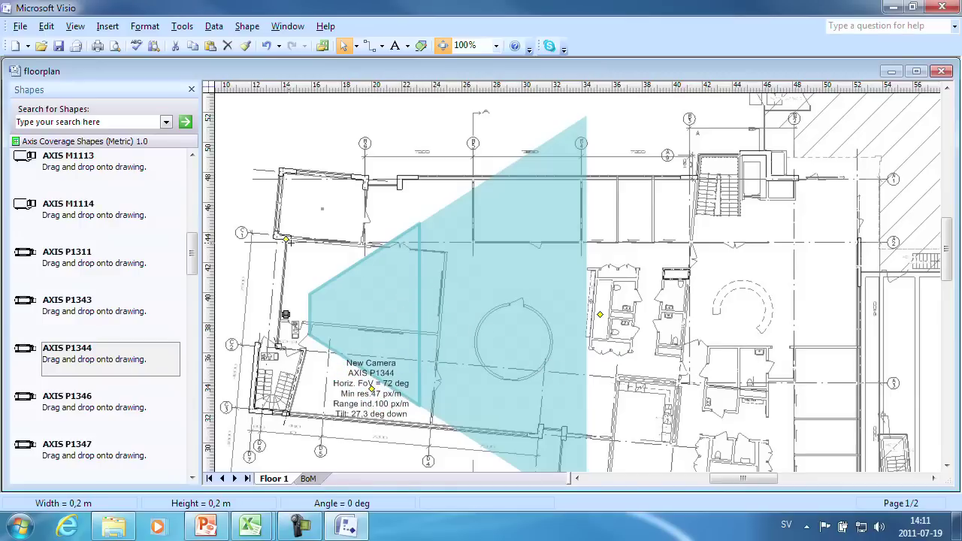
{"action": "left_click_drag", "start_coordinate": [311, 258], "coordinate": [326, 271]}
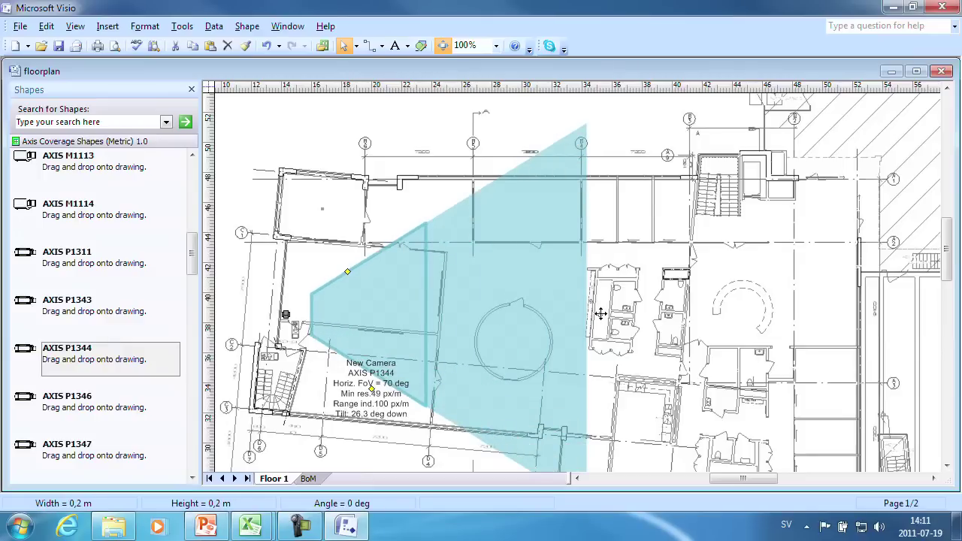
Step: Aim the AXIS P1344 coverage diagonally across the room and shorten its range to the far corner, with range indication resolution at 100
{"action": "left_click_drag", "start_coordinate": [600, 314], "coordinate": [447, 233]}
{"action": "double_click", "coordinate": [447, 232]}
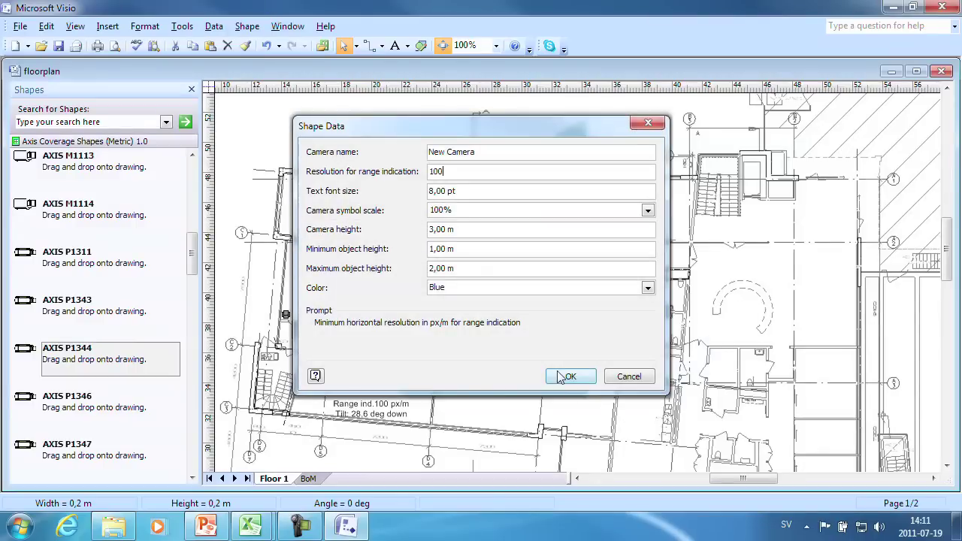
{"action": "left_click", "coordinate": [567, 377]}
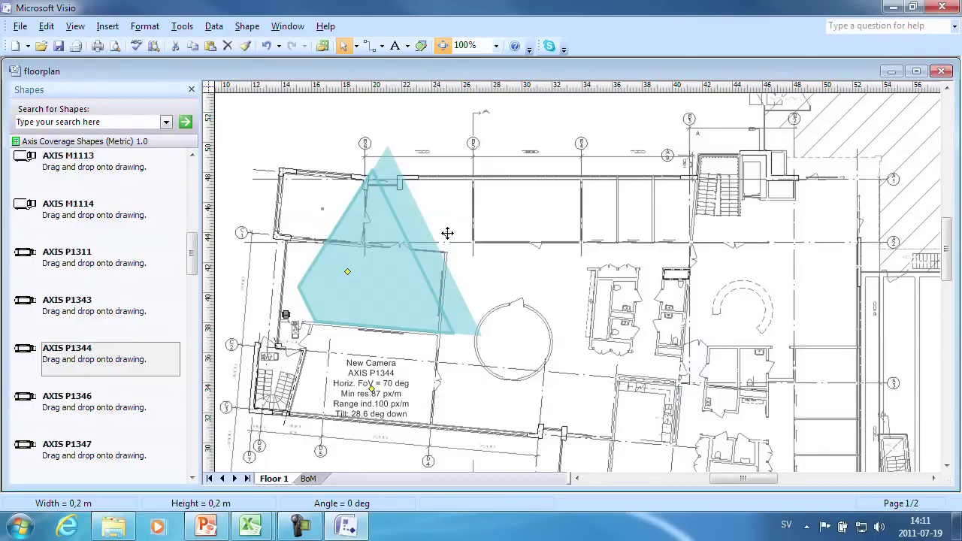
{"action": "mouse_move", "coordinate": [447, 233]}
{"action": "left_mouse_down"}
{"action": "mouse_move", "coordinate": [545, 192]}
{"action": "mouse_move", "coordinate": [444, 230]}
{"action": "left_mouse_up"}
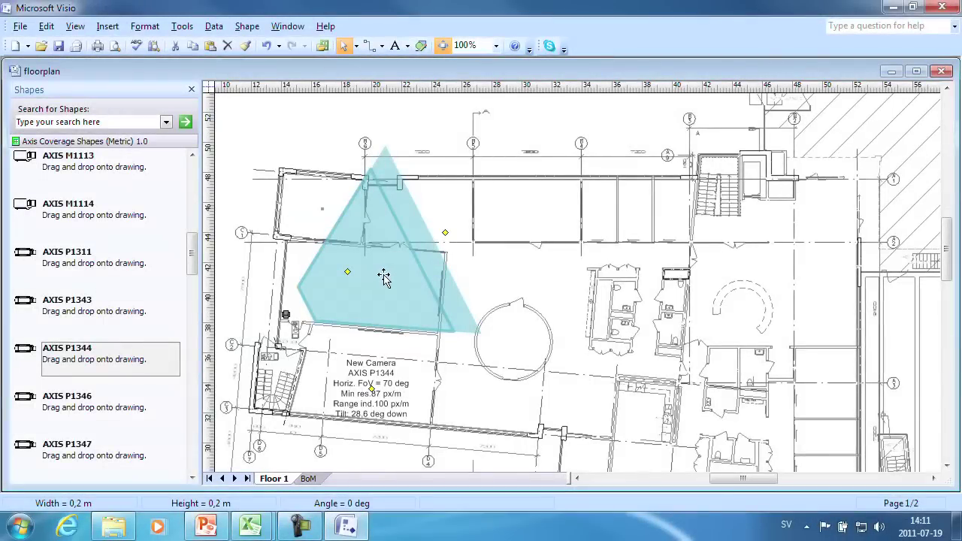
Step: Turn on Horizontal FoV Visualization for the AXIS P1344 camera, and turn it off again
{"action": "right_click", "coordinate": [383, 276]}
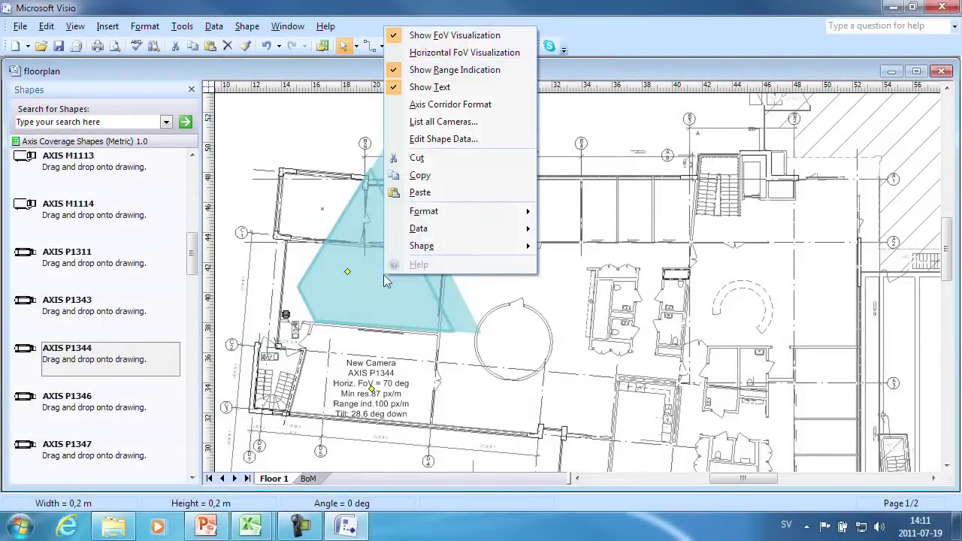
{"action": "left_click", "coordinate": [397, 58]}
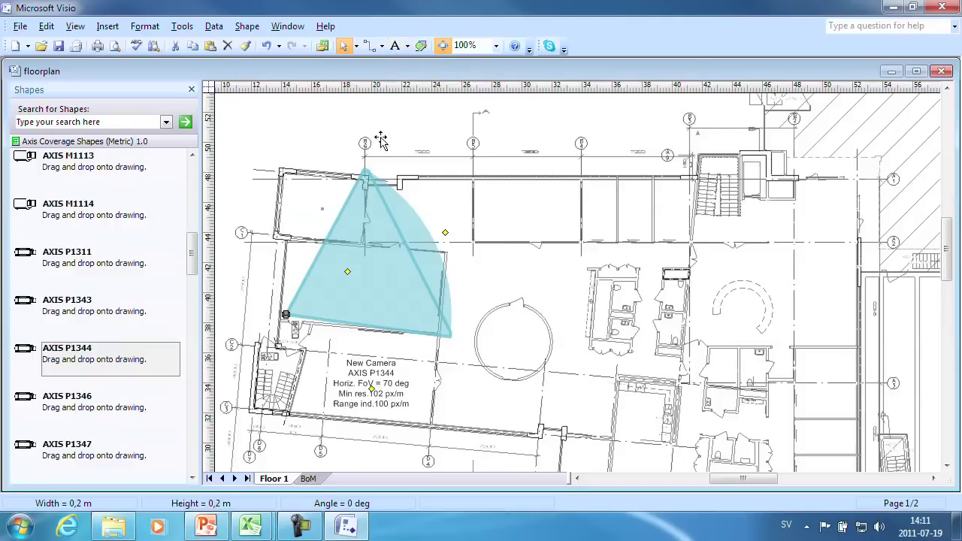
{"action": "right_click", "coordinate": [390, 262]}
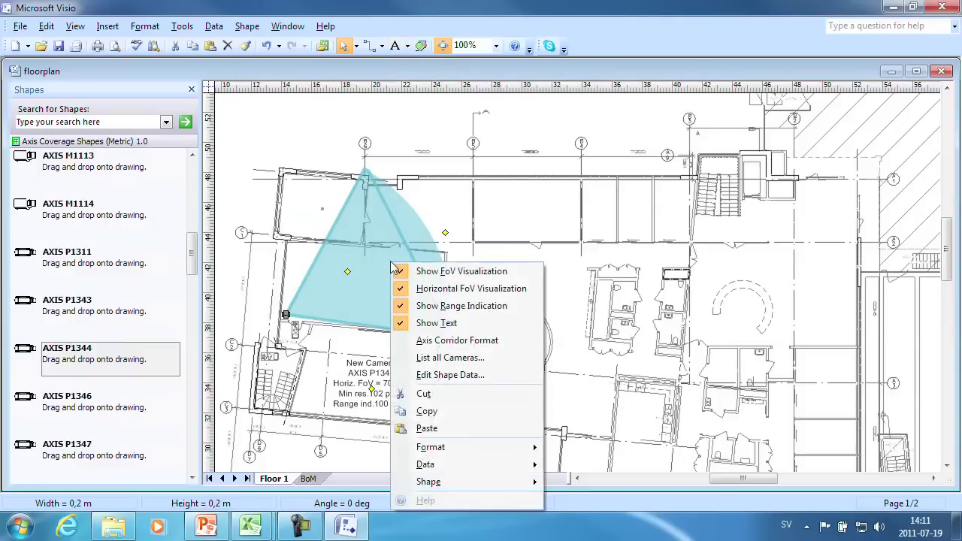
{"action": "left_click", "coordinate": [398, 289]}
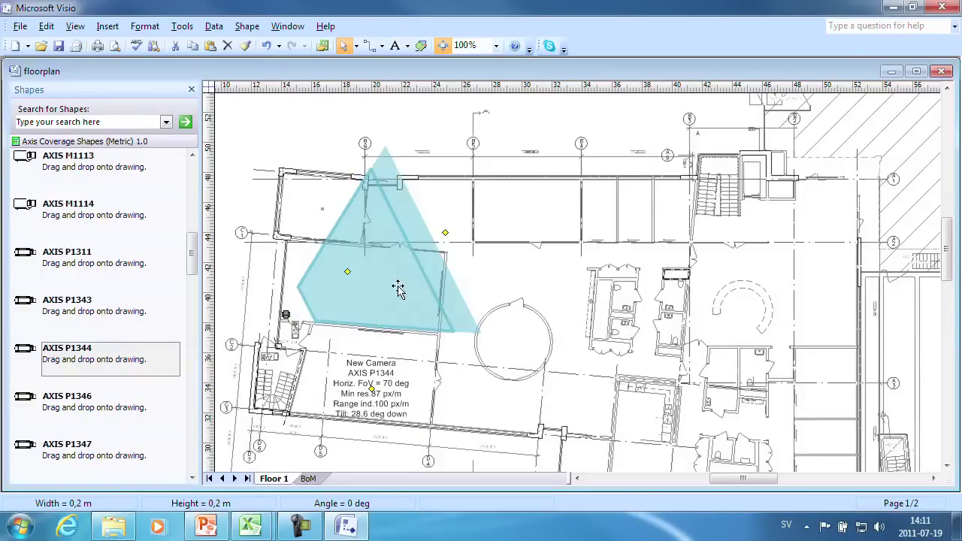
Step: Enable Axis Corridor Format for the AXIS P1344 camera, and disable it again
{"action": "right_click", "coordinate": [399, 289]}
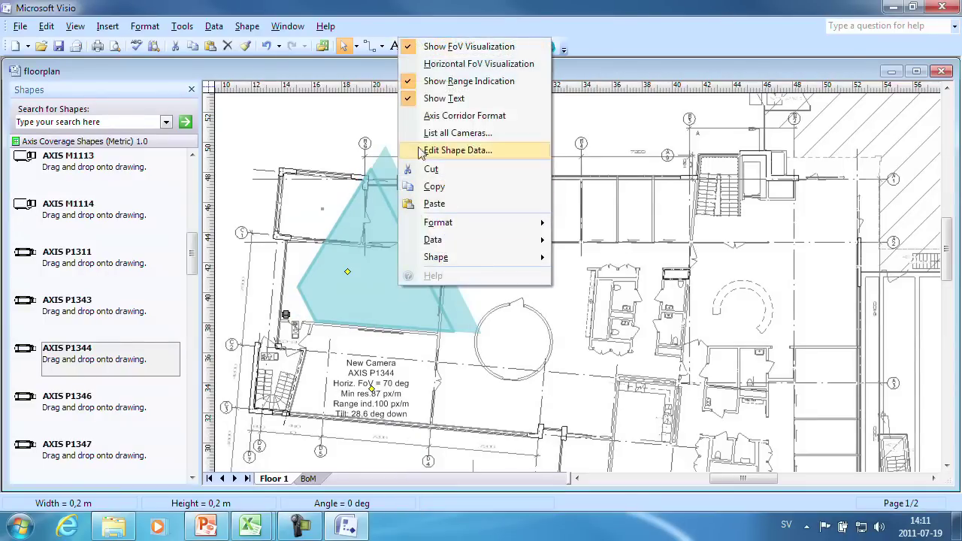
{"action": "left_click", "coordinate": [412, 118]}
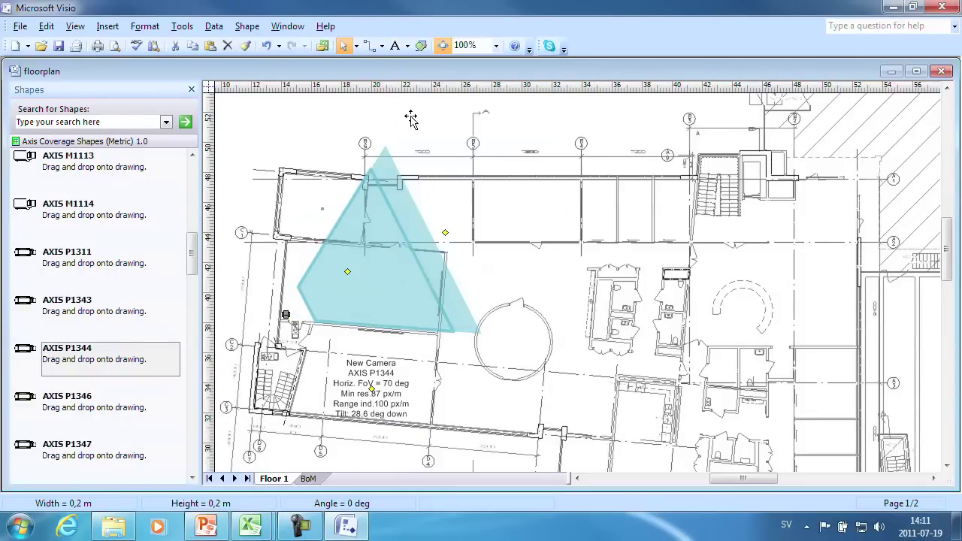
{"action": "right_click", "coordinate": [393, 273]}
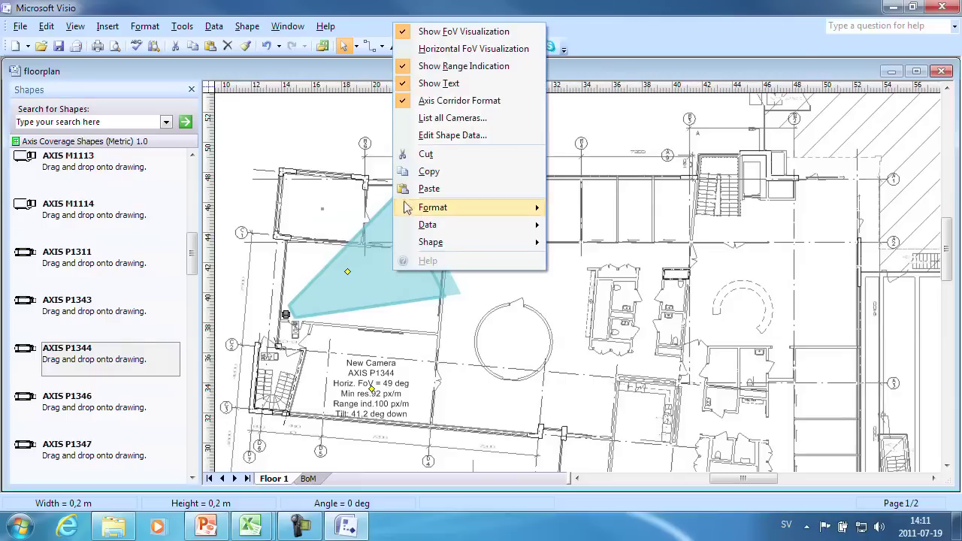
{"action": "left_click", "coordinate": [404, 101]}
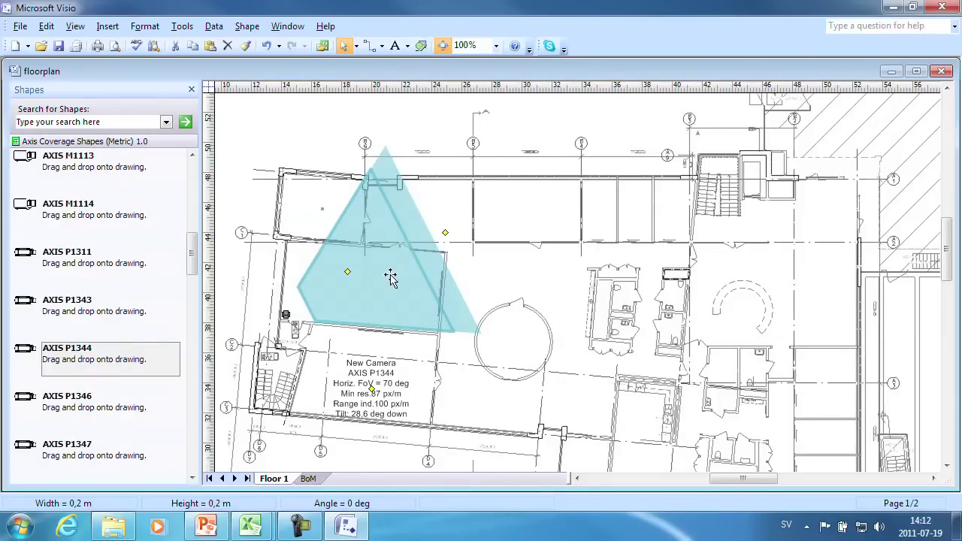
Step: Set the AXIS P1344 camera symbol scale to 1000% in its shape data and deselect the camera
{"action": "right_click", "coordinate": [390, 277]}
{"action": "left_click", "coordinate": [457, 136]}
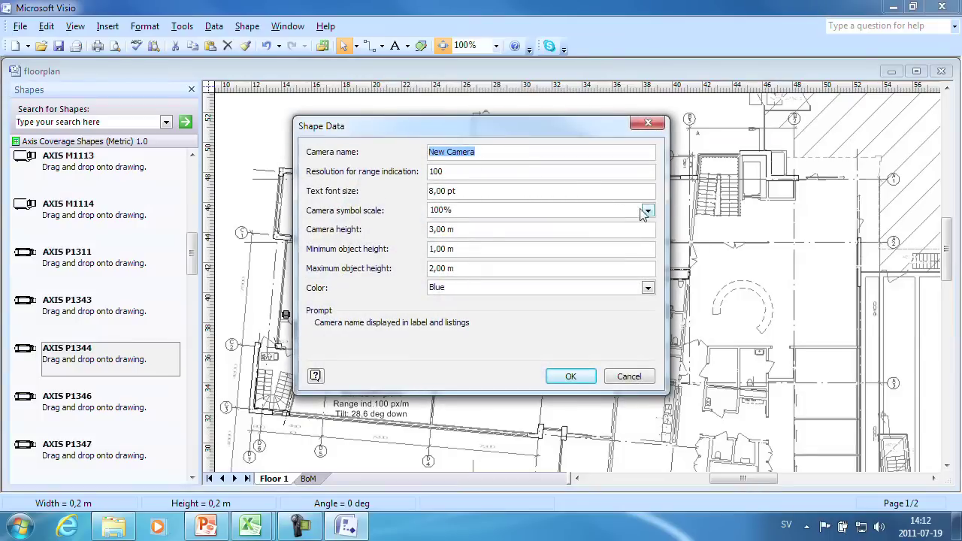
{"action": "left_click", "coordinate": [647, 213]}
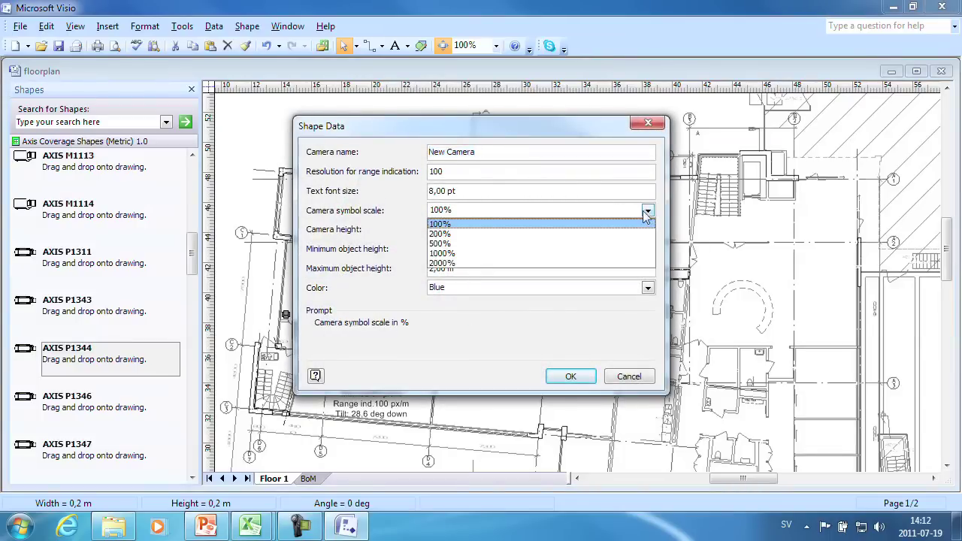
{"action": "left_click", "coordinate": [563, 253]}
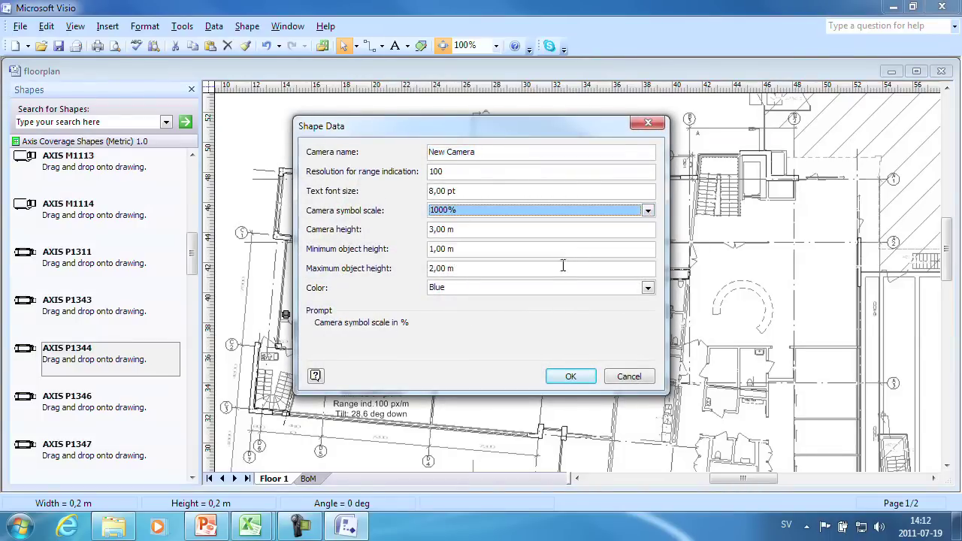
{"action": "left_click", "coordinate": [571, 377]}
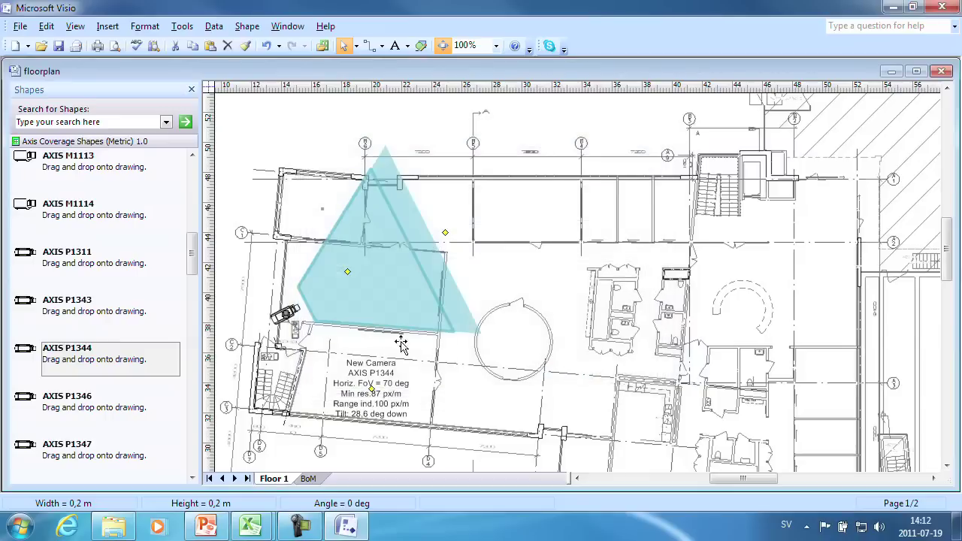
{"action": "left_click", "coordinate": [261, 316]}
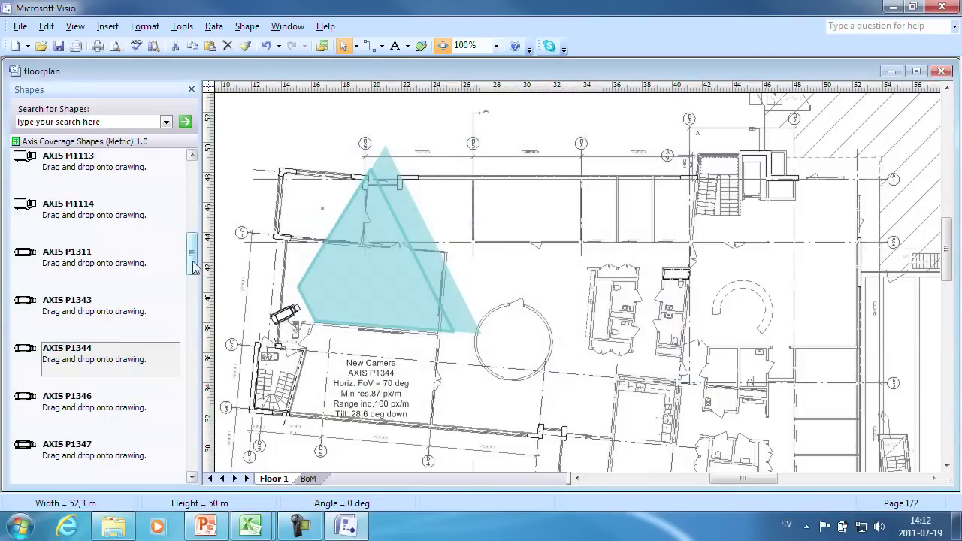
Step: Place an AXIS Q6034 camera on the corridor-side wall of the upper middle room
{"action": "left_click_drag", "start_coordinate": [193, 263], "coordinate": [194, 445]}
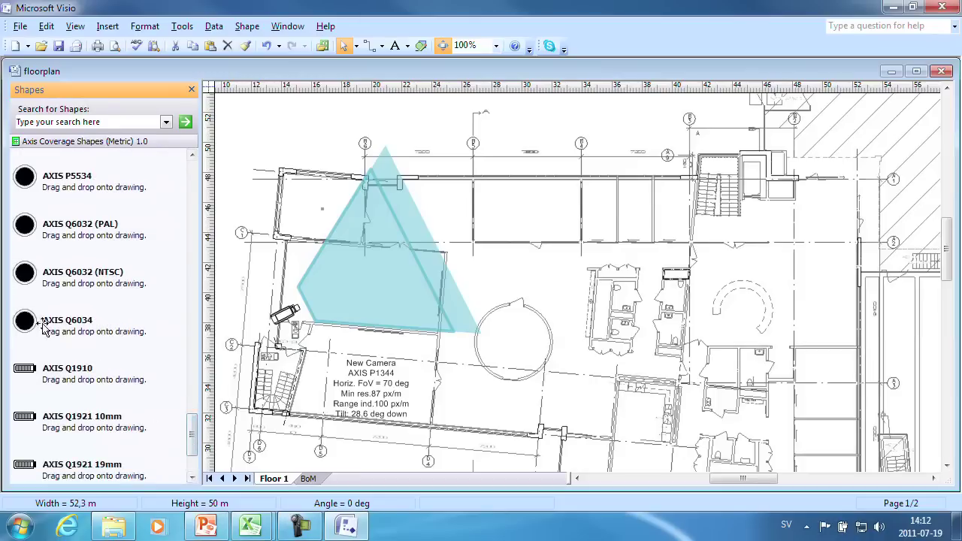
{"action": "left_click_drag", "start_coordinate": [42, 325], "coordinate": [528, 250]}
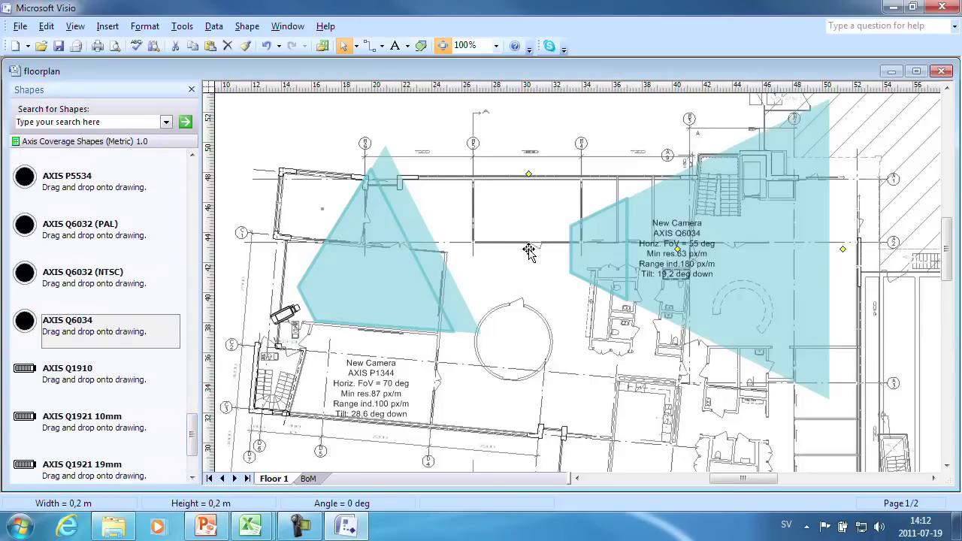
Step: Name the AXIS P1344 camera "Conference room" in its shape data
{"action": "right_click", "coordinate": [367, 274]}
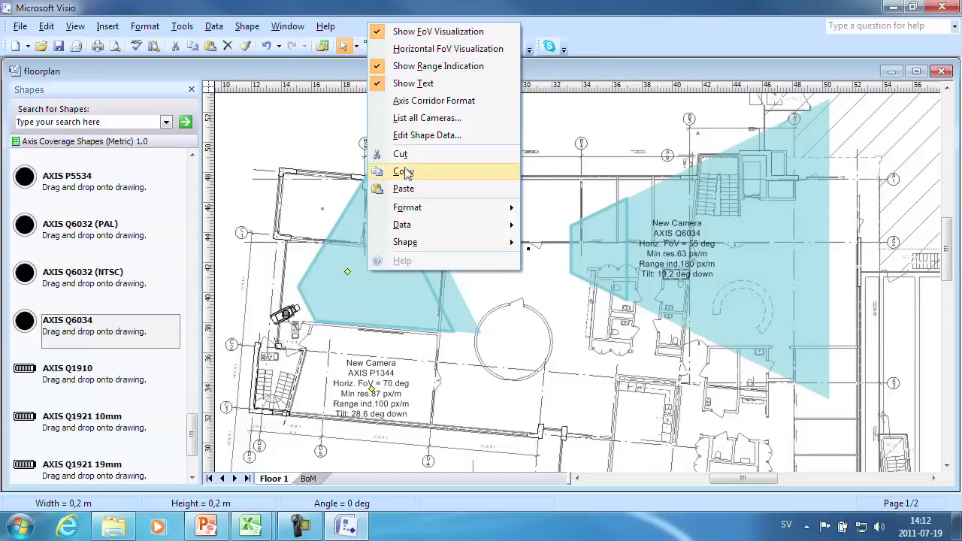
{"action": "left_click", "coordinate": [406, 137]}
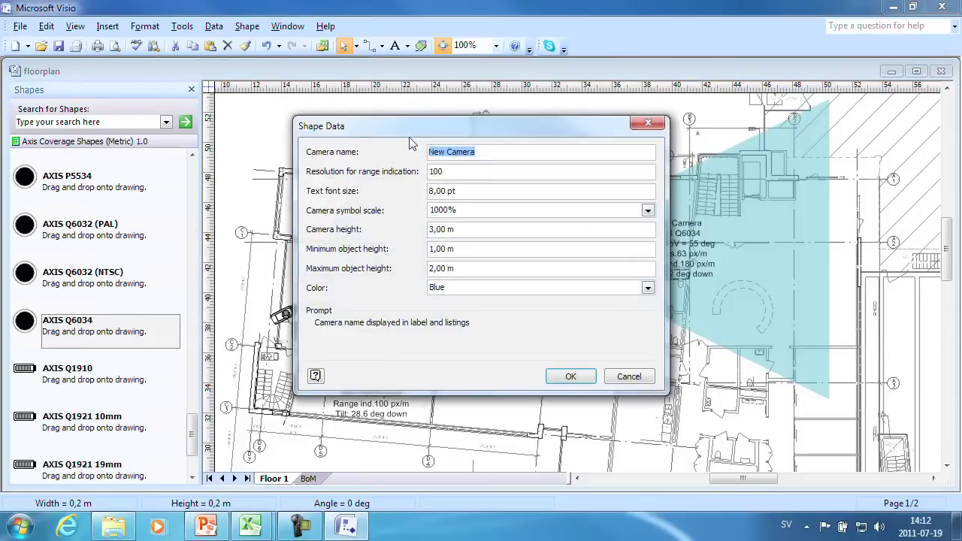
{"action": "type", "text": "Conference room"}
{"action": "left_click", "coordinate": [564, 377]}
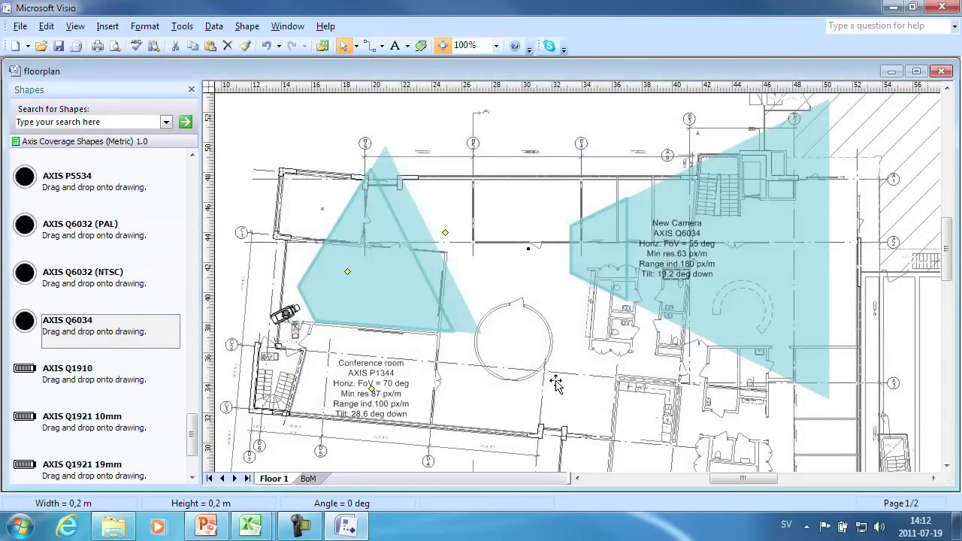
Step: Name the AXIS Q6034 camera "Lounge area" and set its coverage color to Purple in its shape data
{"action": "left_click", "coordinate": [733, 269]}
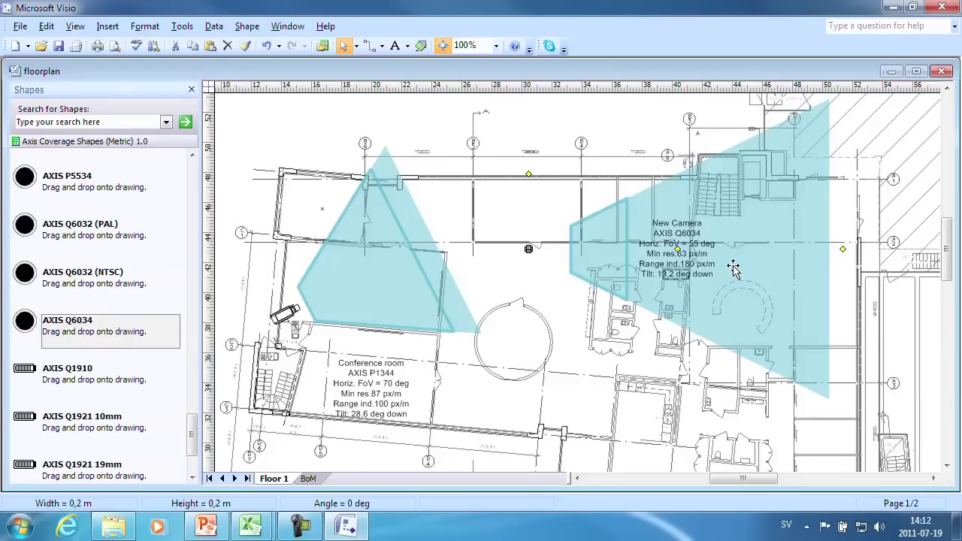
{"action": "right_click", "coordinate": [733, 269]}
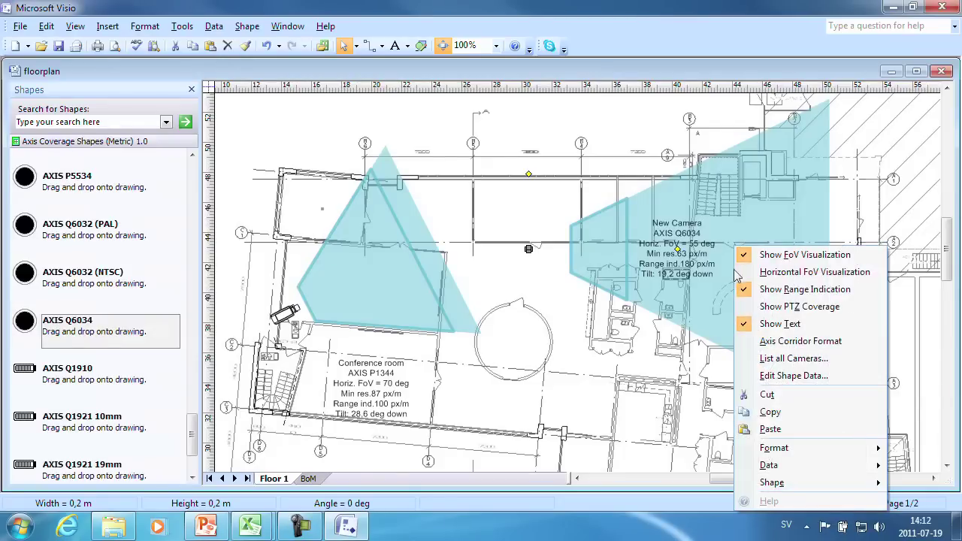
{"action": "left_click", "coordinate": [767, 380]}
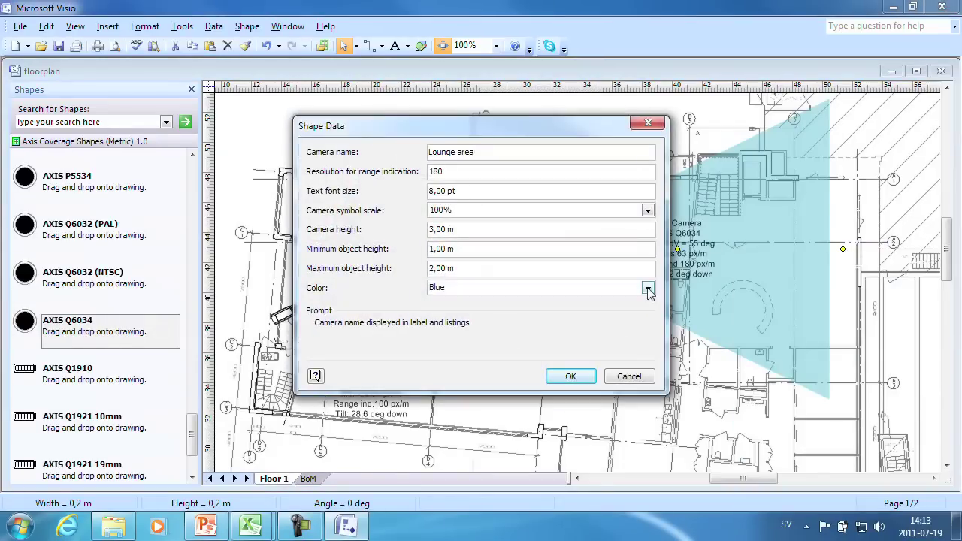
{"action": "left_click", "coordinate": [647, 288]}
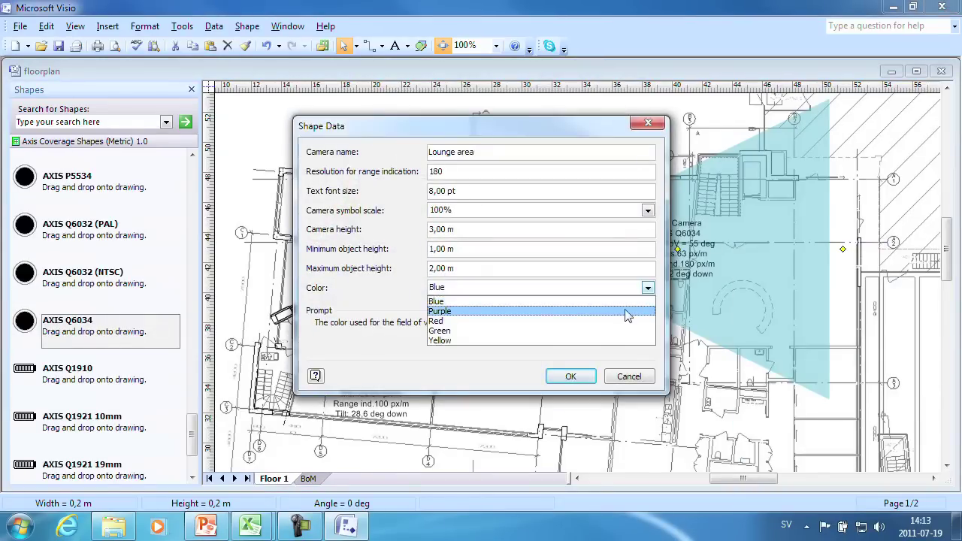
{"action": "left_click", "coordinate": [628, 312]}
{"action": "left_click", "coordinate": [582, 377]}
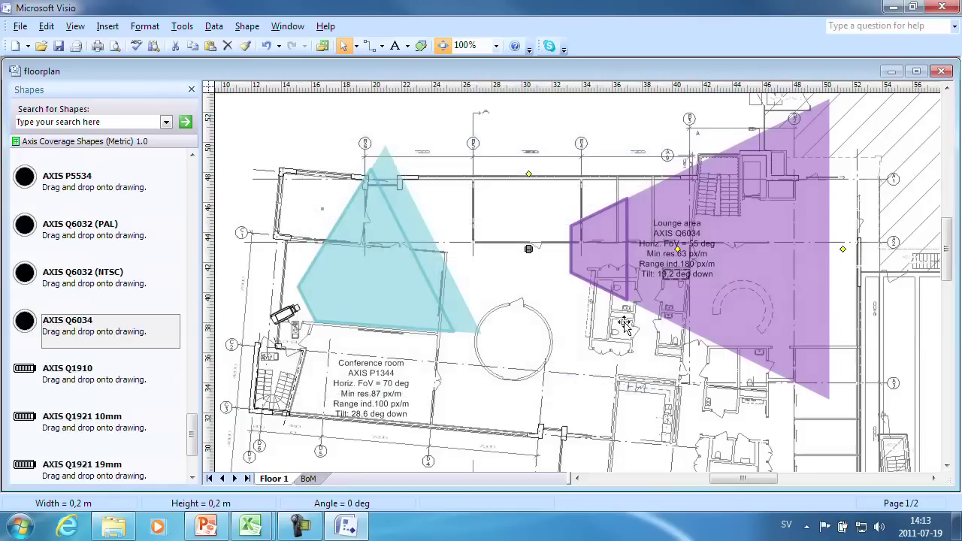
Step: Show PTZ coverage for the Lounge area camera, shorten its view to just left of the restrooms, and move its label over the round room
{"action": "right_click", "coordinate": [649, 286]}
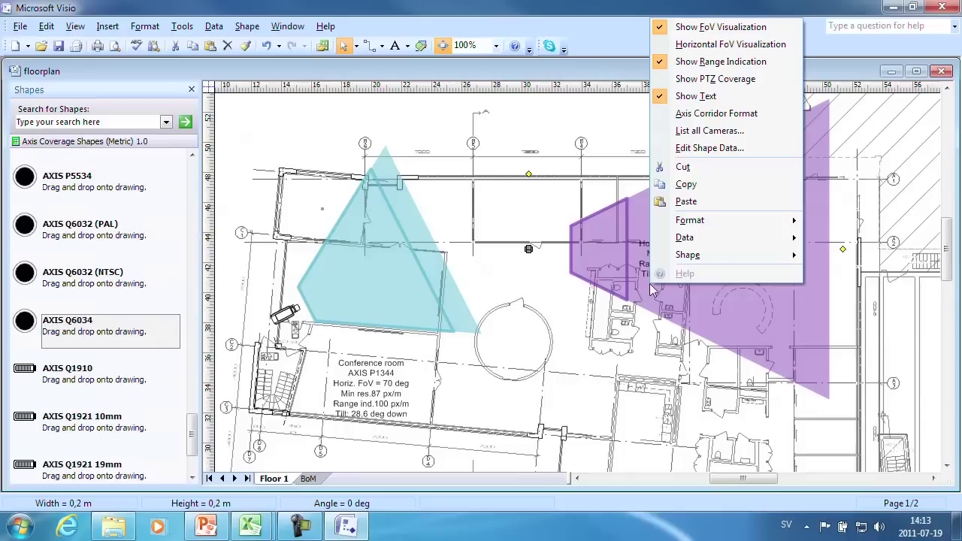
{"action": "left_click", "coordinate": [666, 82]}
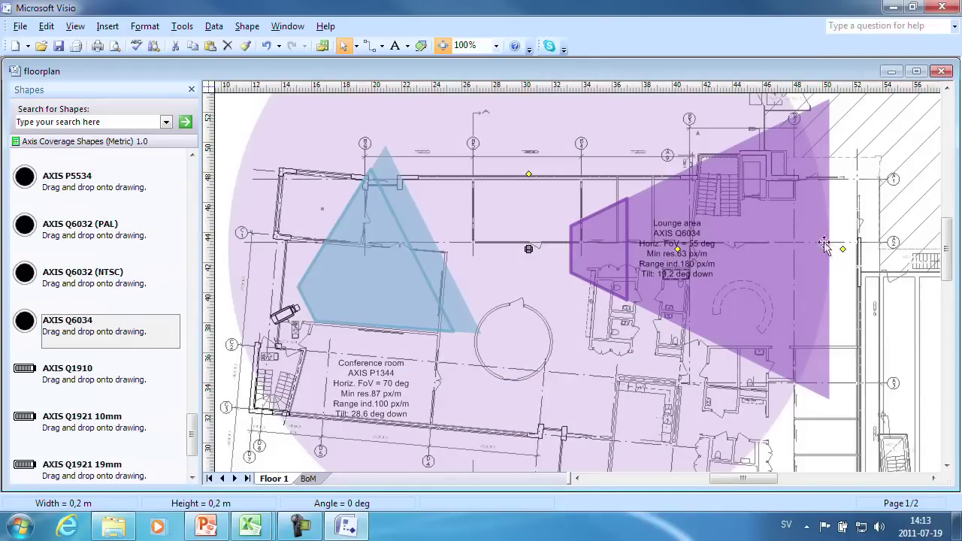
{"action": "mouse_move", "coordinate": [841, 250]}
{"action": "left_mouse_down"}
{"action": "mouse_move", "coordinate": [584, 254]}
{"action": "mouse_move", "coordinate": [596, 273]}
{"action": "left_mouse_up"}
{"action": "left_click_drag", "start_coordinate": [678, 250], "coordinate": [529, 336]}
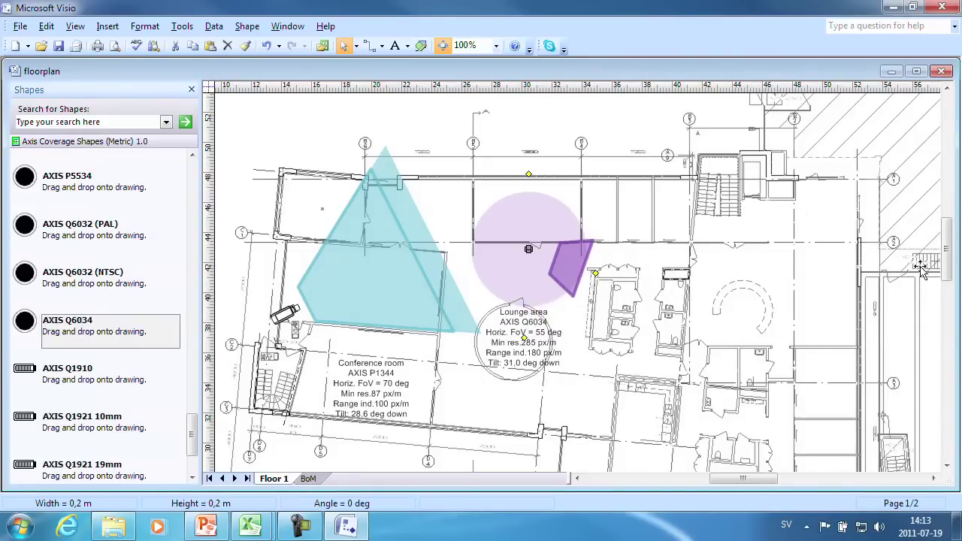
Step: Add an Axis Product Listing in the blank area of the drawing below the conference room and deselect it
{"action": "left_click_drag", "start_coordinate": [952, 260], "coordinate": [951, 309]}
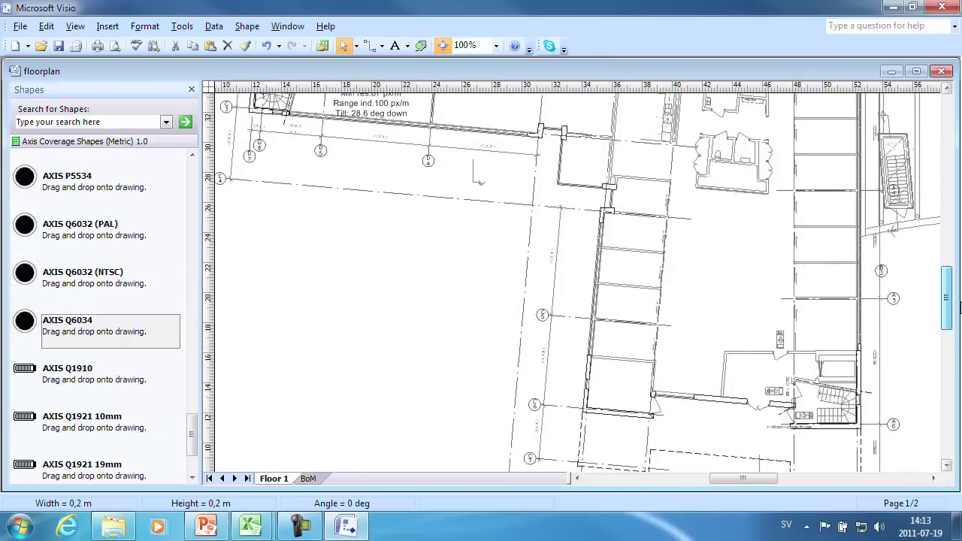
{"action": "left_click_drag", "start_coordinate": [192, 434], "coordinate": [168, 162]}
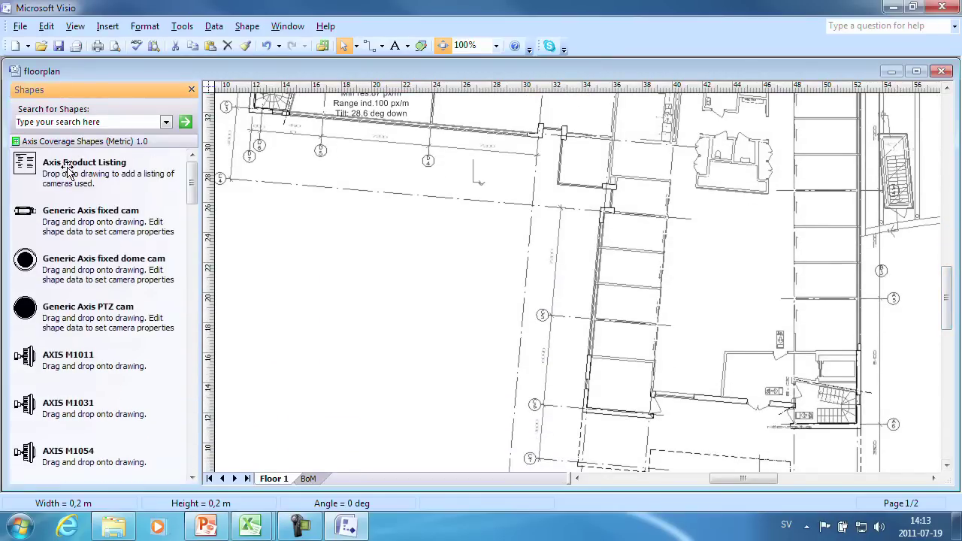
{"action": "left_click_drag", "start_coordinate": [68, 172], "coordinate": [304, 265]}
{"action": "left_click_drag", "start_coordinate": [375, 293], "coordinate": [484, 352]}
{"action": "left_click", "coordinate": [405, 387]}
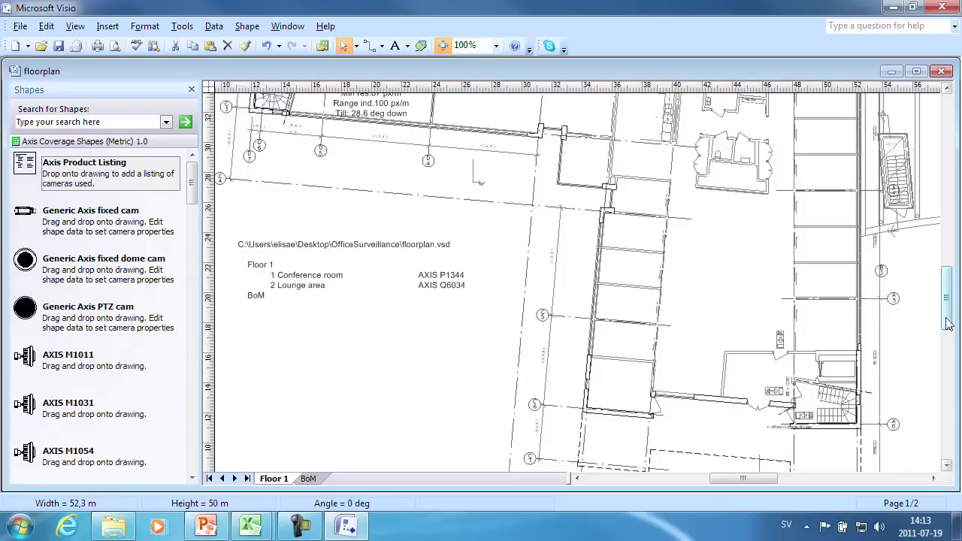
Step: Move the North entrance AXIS M5014 camera beside the entrance at the upper-right corner of the building
{"action": "left_click_drag", "start_coordinate": [948, 325], "coordinate": [947, 259]}
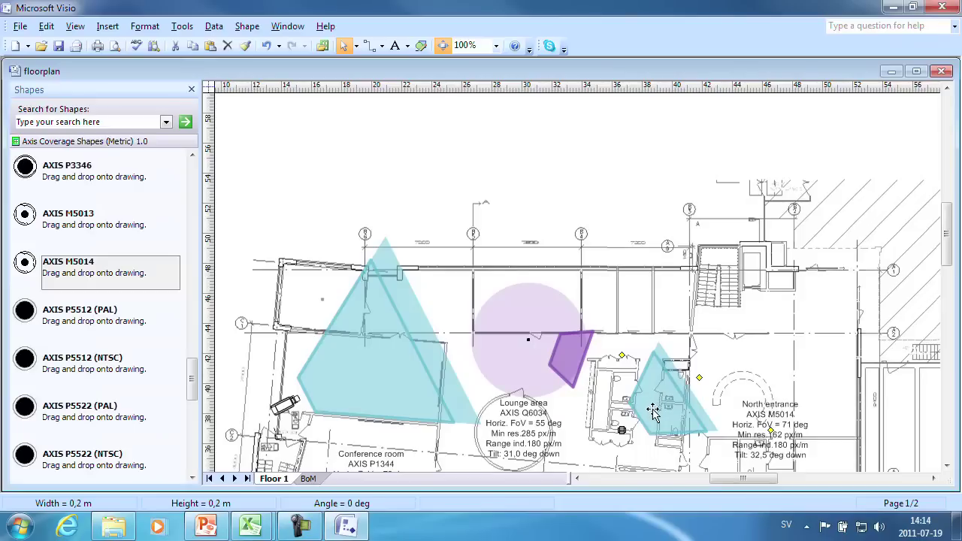
{"action": "left_click_drag", "start_coordinate": [653, 410], "coordinate": [831, 304]}
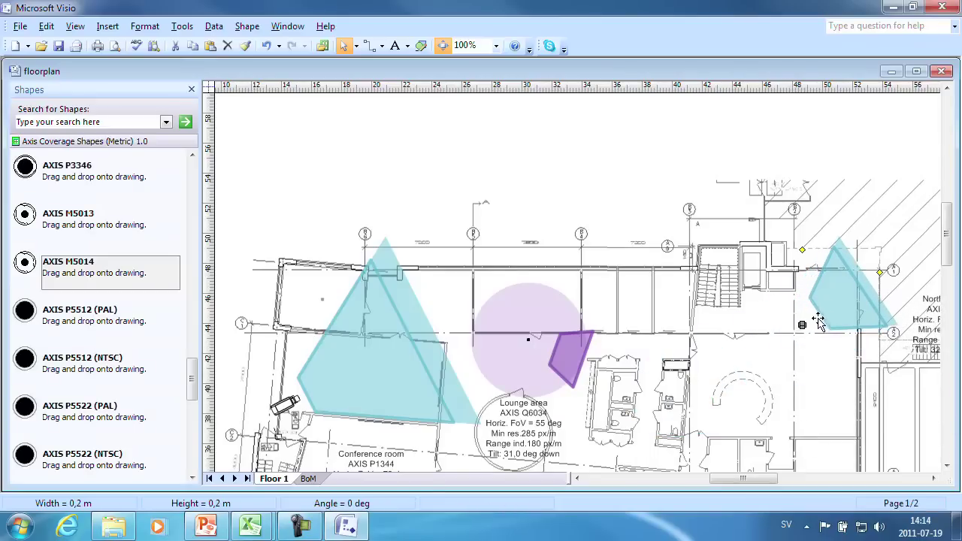
Step: Update the camera product listing on the floor plan and deselect it
{"action": "left_click", "coordinate": [948, 466]}
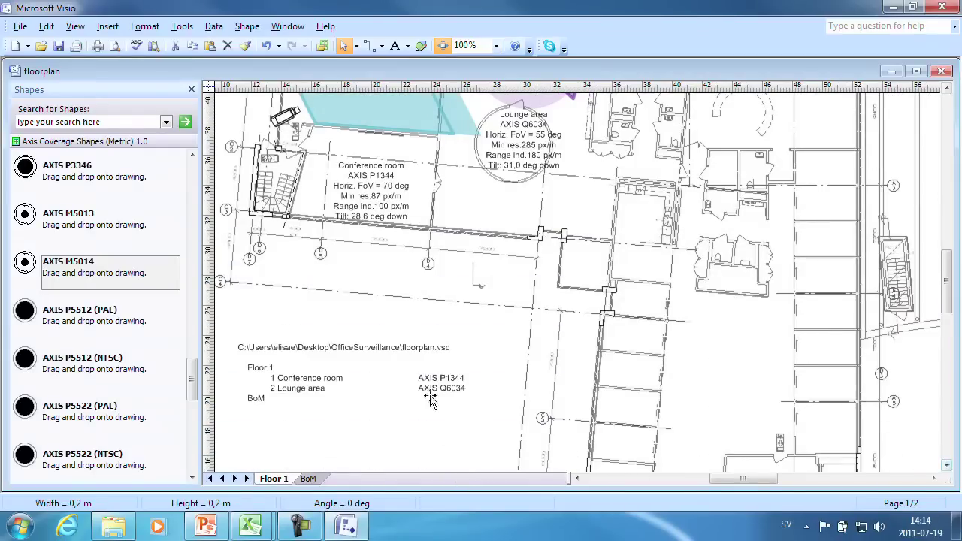
{"action": "right_click", "coordinate": [344, 352]}
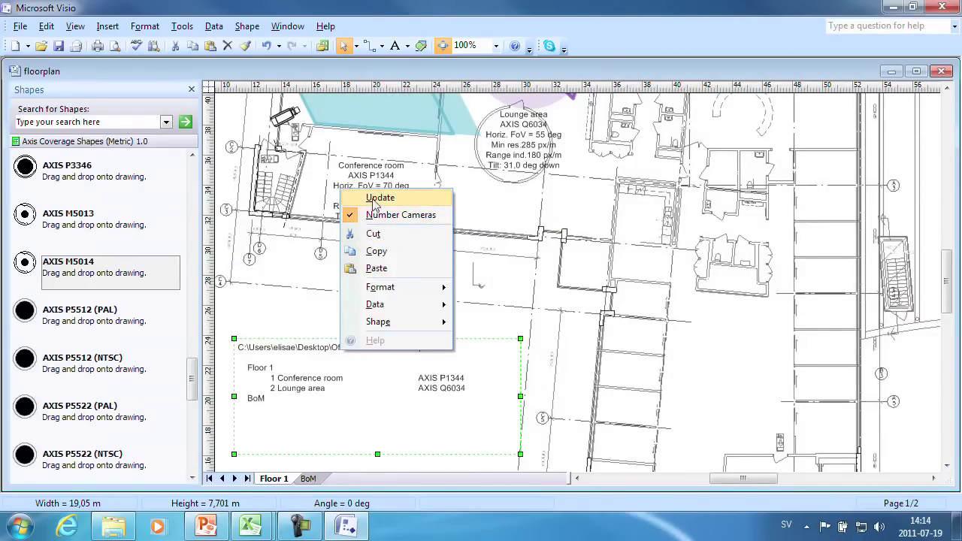
{"action": "left_click", "coordinate": [376, 197]}
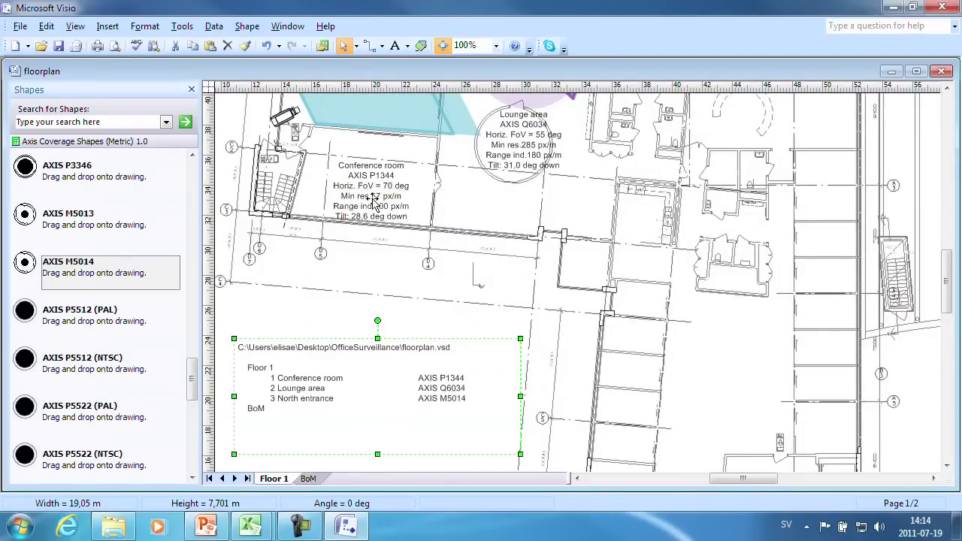
{"action": "left_click", "coordinate": [400, 323]}
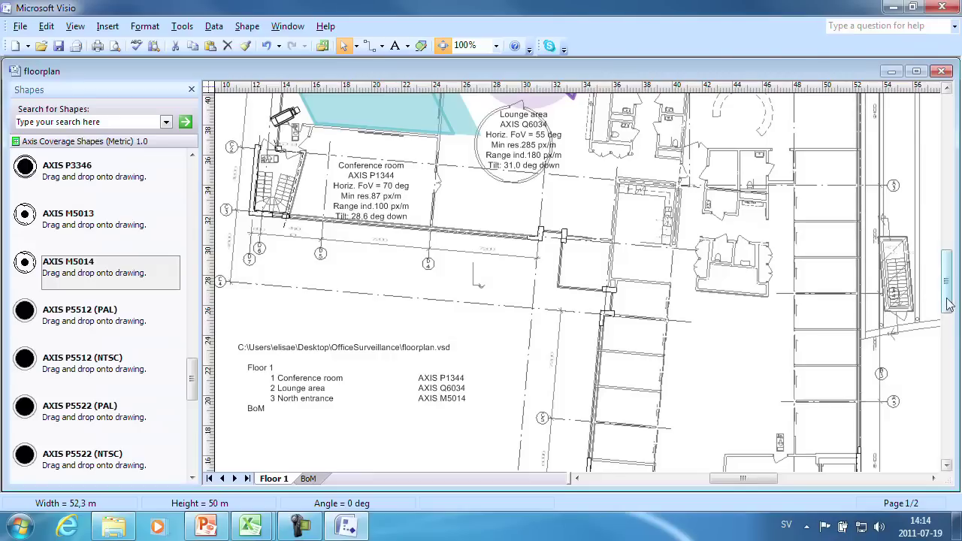
Step: Copy the tab-separated, numbered list of all cameras to the clipboard and paste it into cell A1 of the blank Excel workbook
{"action": "scroll", "coordinate": [940, 293], "scroll_direction": "up", "scroll_amount": 5}
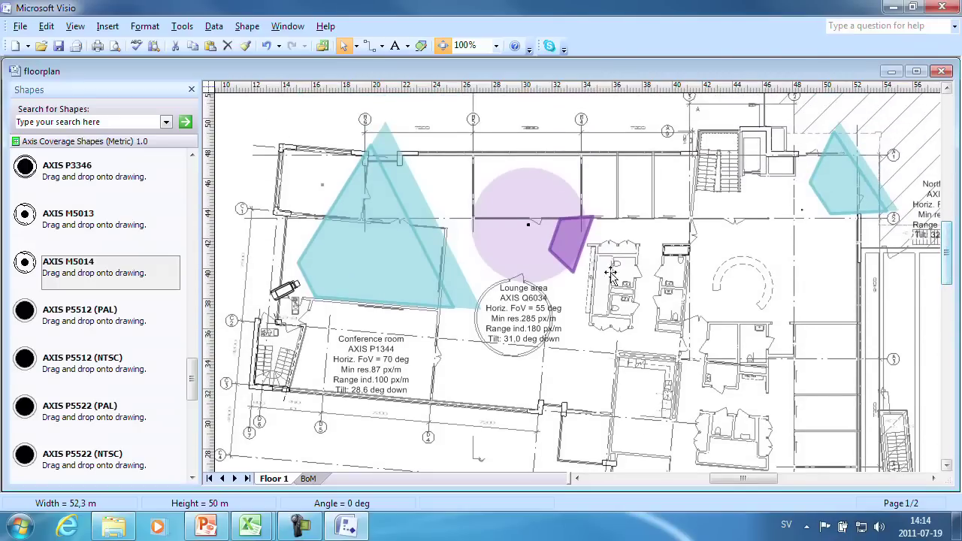
{"action": "left_click", "coordinate": [386, 260]}
{"action": "right_click", "coordinate": [387, 259]}
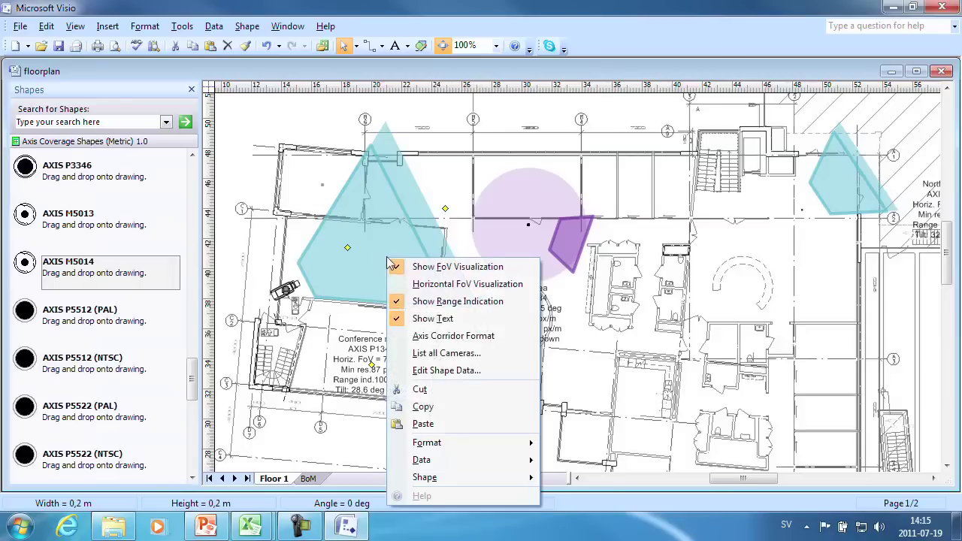
{"action": "left_click", "coordinate": [432, 354]}
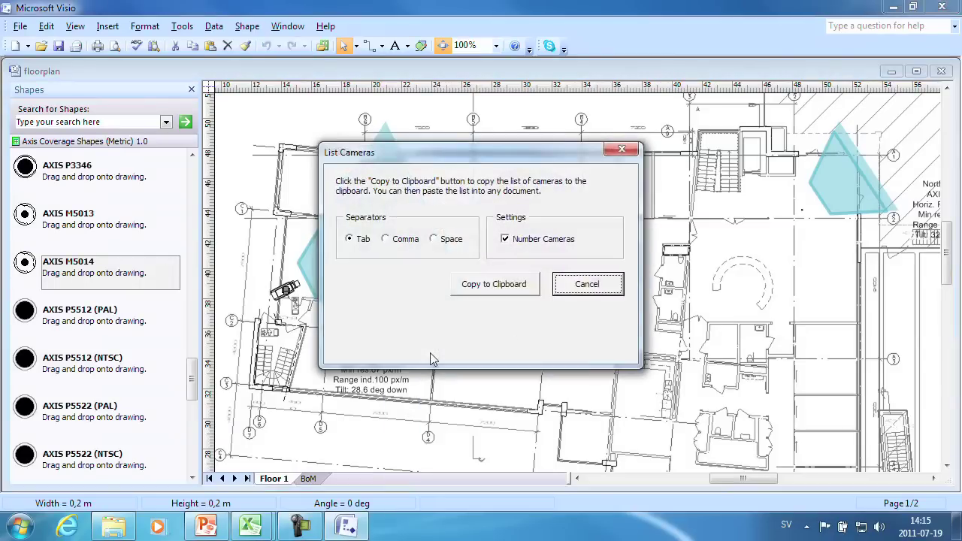
{"action": "left_click", "coordinate": [480, 292]}
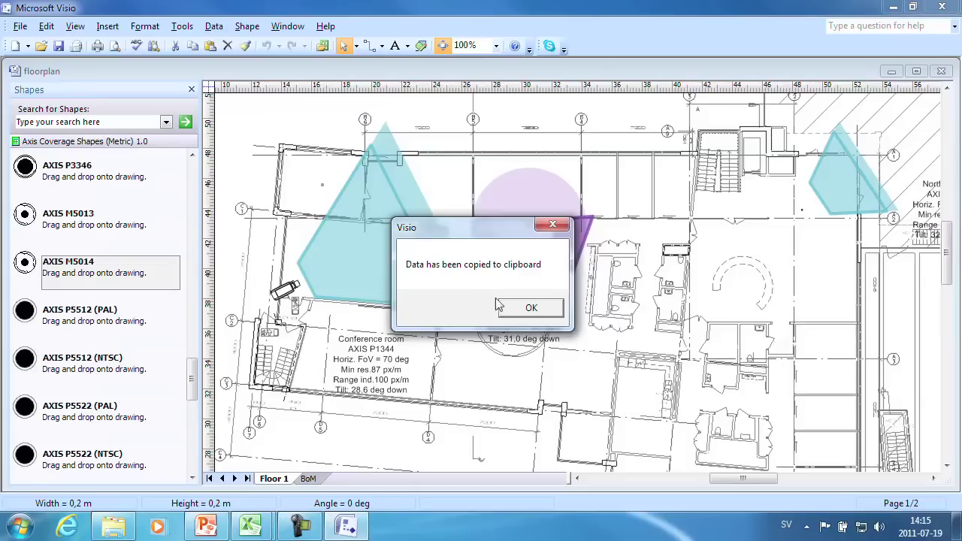
{"action": "left_click", "coordinate": [530, 309]}
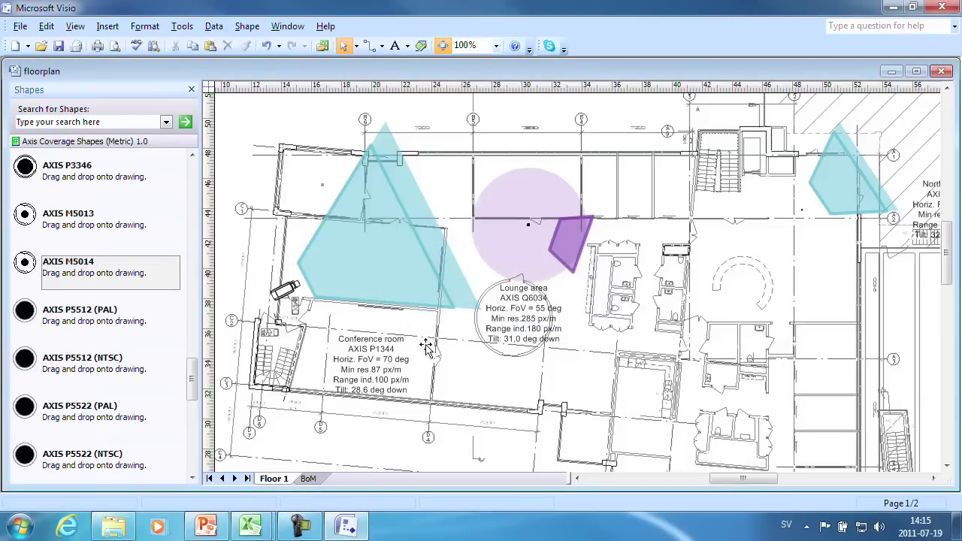
{"action": "left_click", "coordinate": [252, 526]}
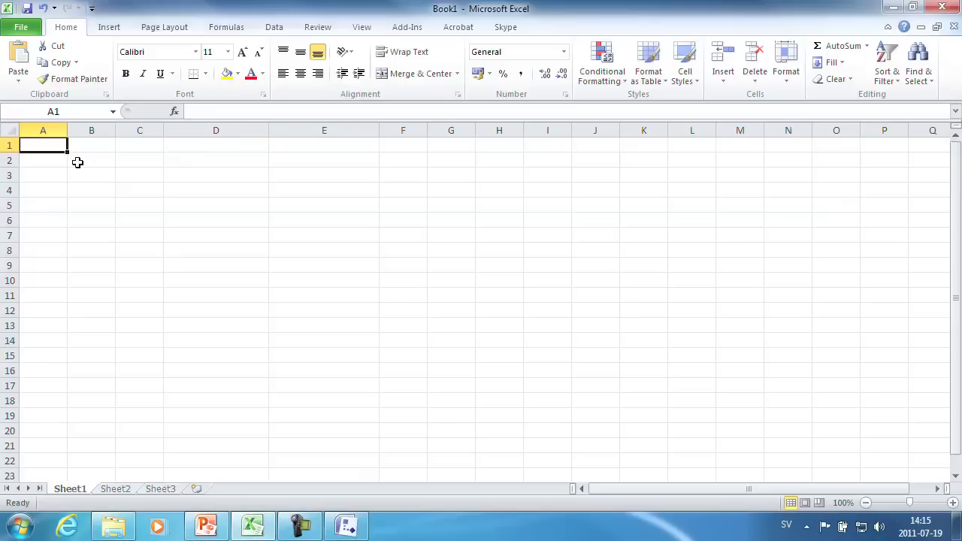
{"action": "key", "text": "ctrl+v"}
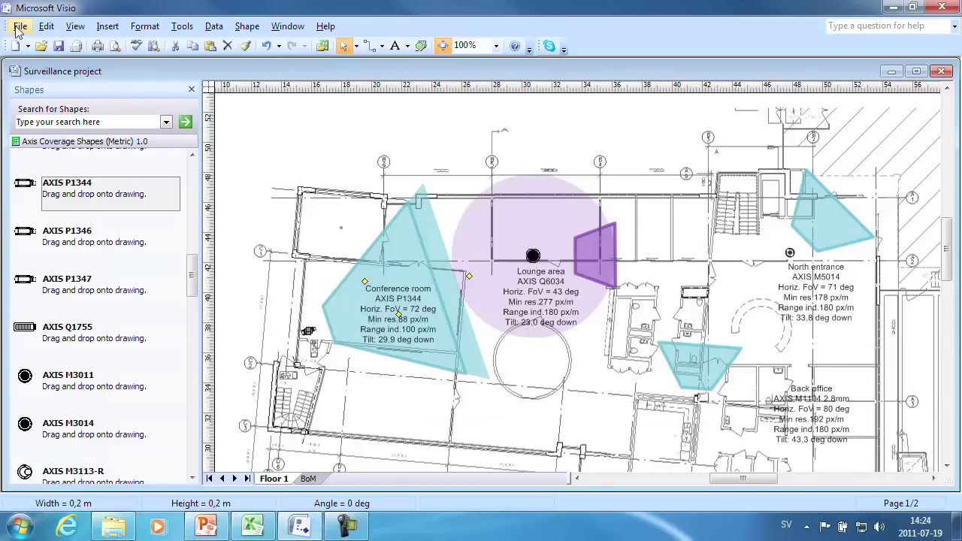
Step: Start saving the Surveillance project drawing in Visio as a new file
{"action": "left_click", "coordinate": [20, 27]}
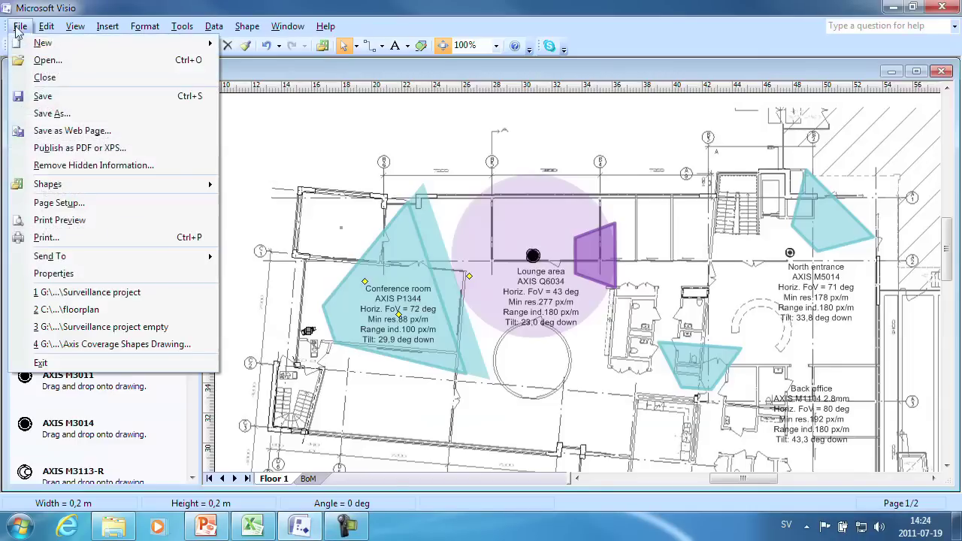
{"action": "left_click", "coordinate": [50, 114]}
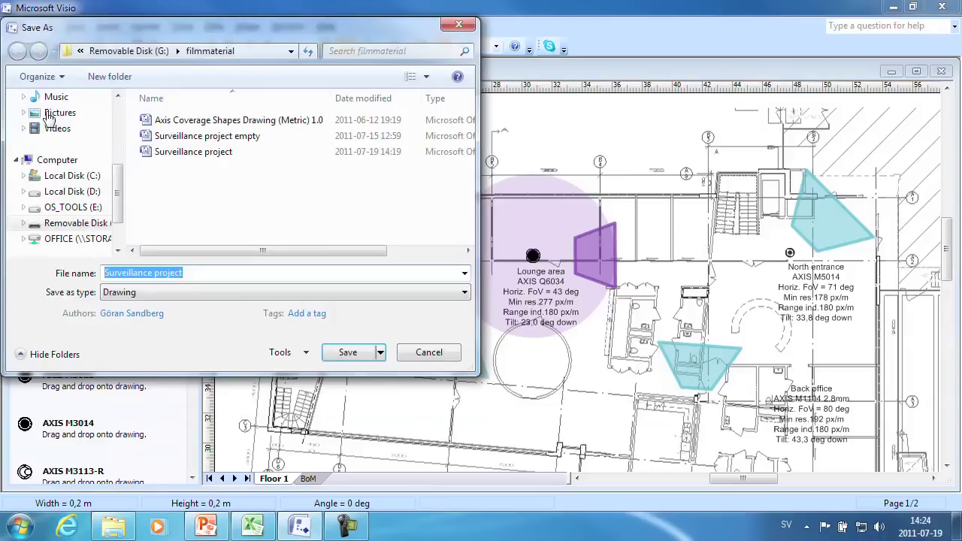